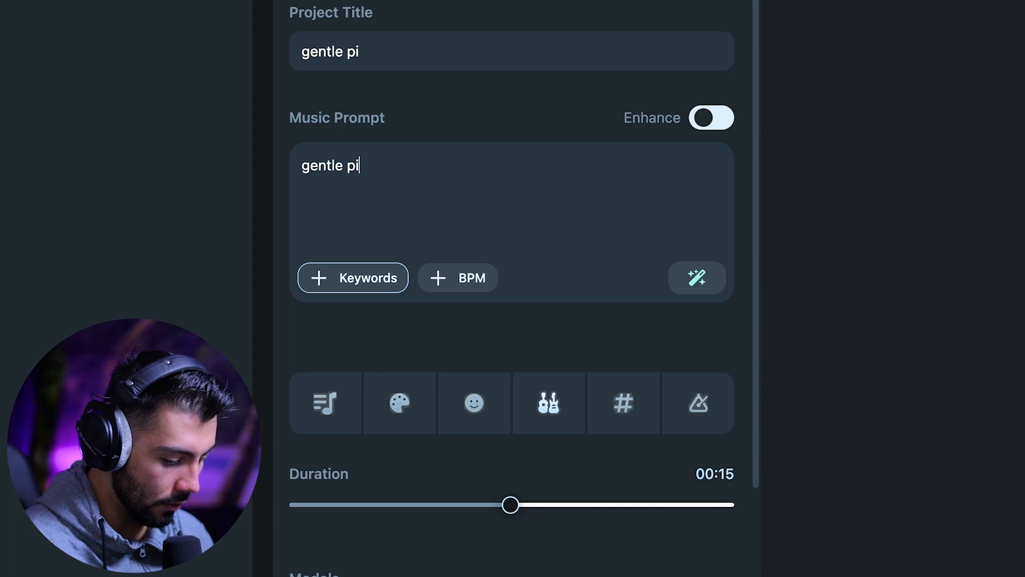
# Complete the music prompt as "gentle piano chord progression" and add the Hip Hop genre keyword.
pyautogui.write('d progression')
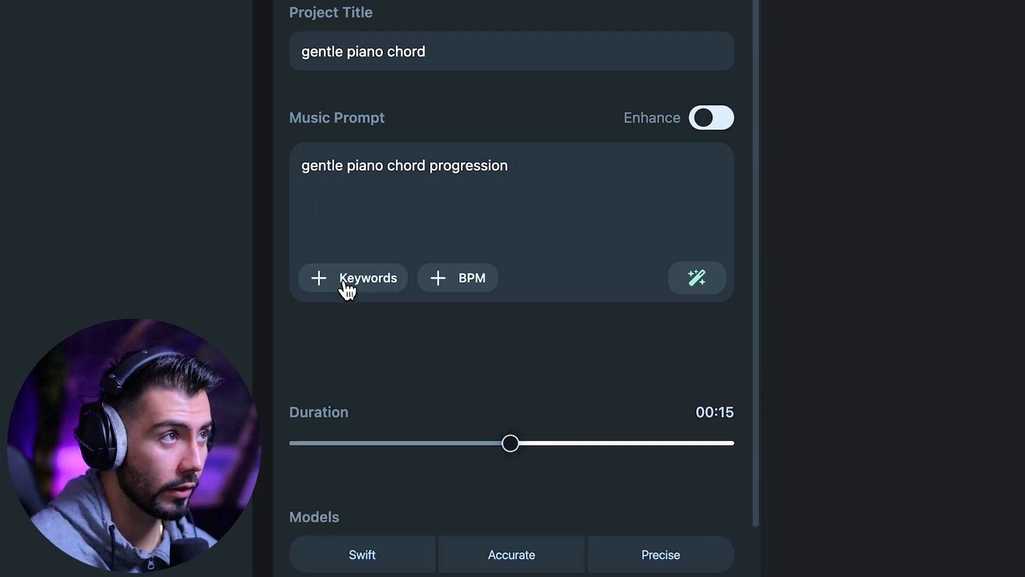
pyautogui.scroll(-2, 320, 347)
pyautogui.click(325, 315)
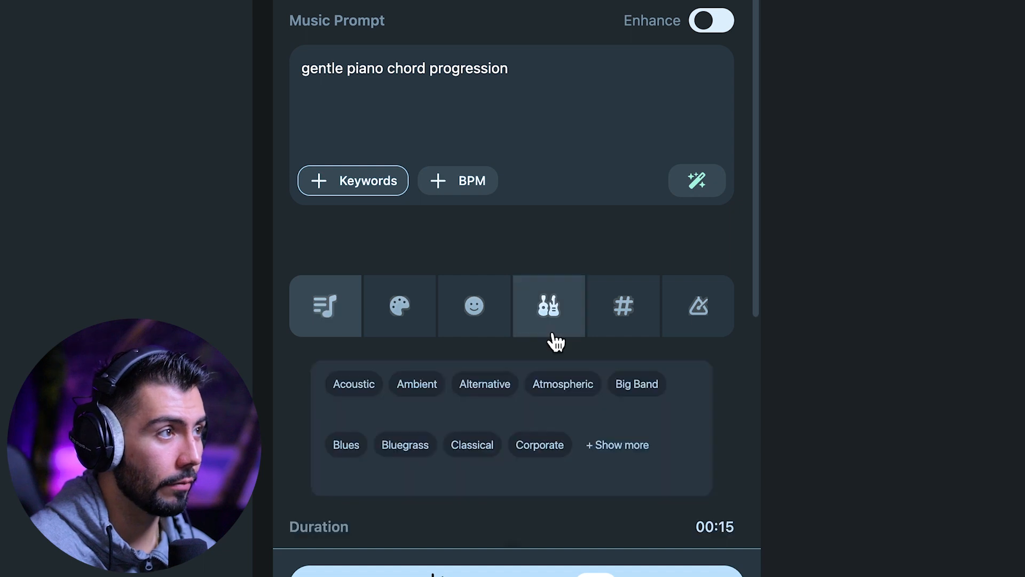
pyautogui.scroll(-1, 533, 456)
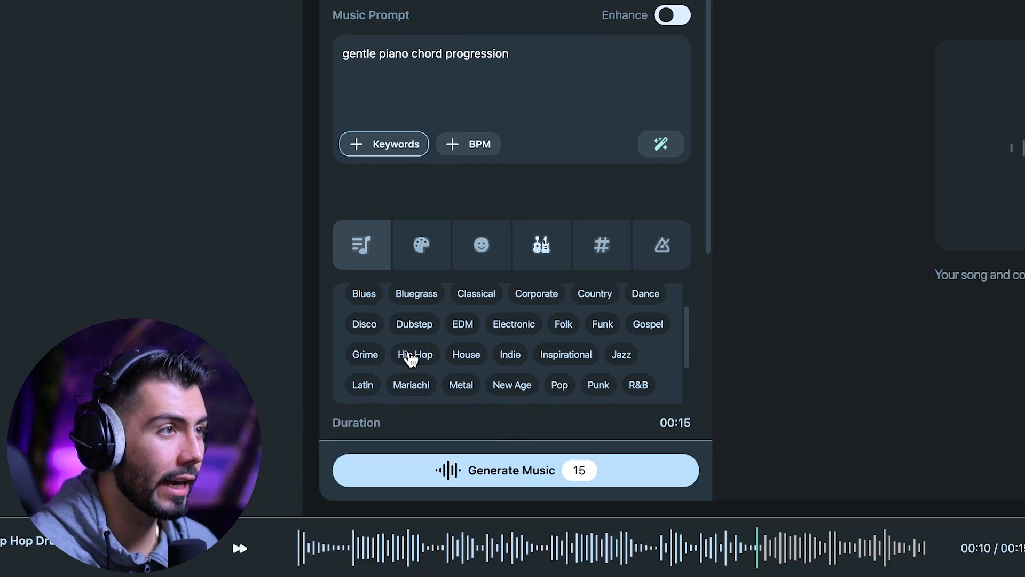
pyautogui.click(411, 358)
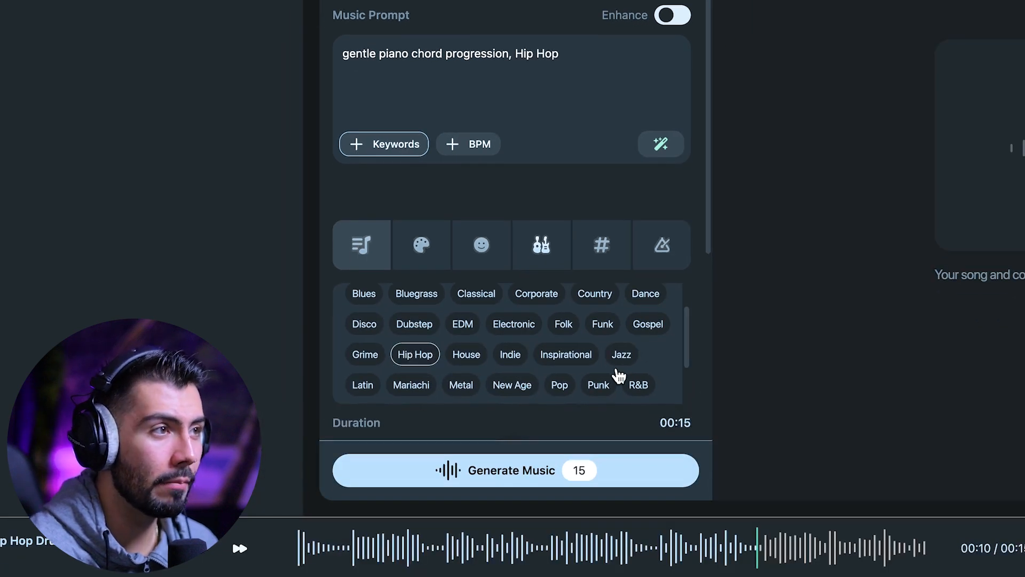
# Extend the piano prompt with the Calm mood, the 1940's keyword and "no drums".
pyautogui.click(481, 244)
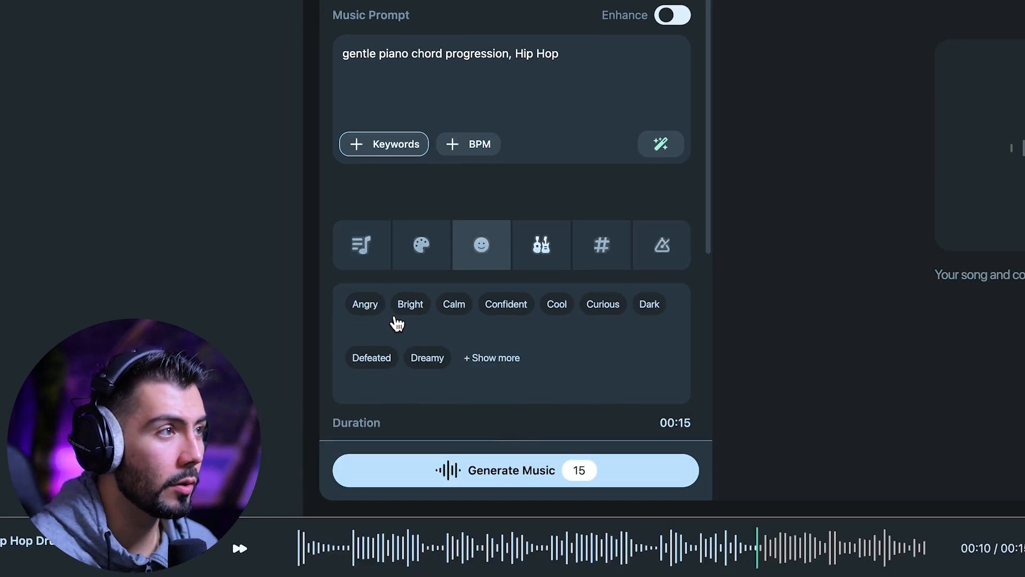
pyautogui.click(458, 308)
pyautogui.click(662, 245)
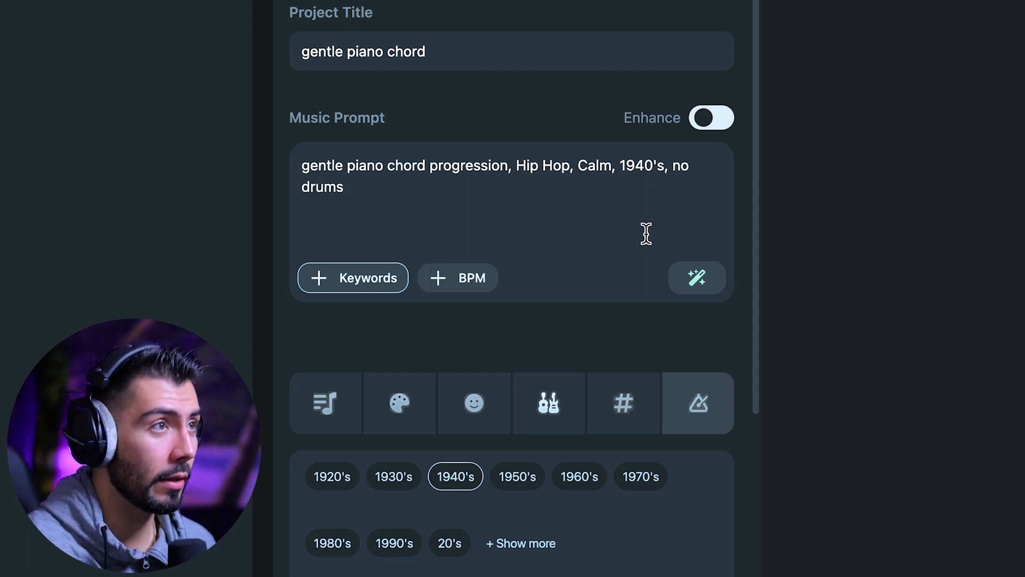
# Generate a detailed version of the piano prompt and remove its mention of Hip Hop beats.
pyautogui.click(698, 279)
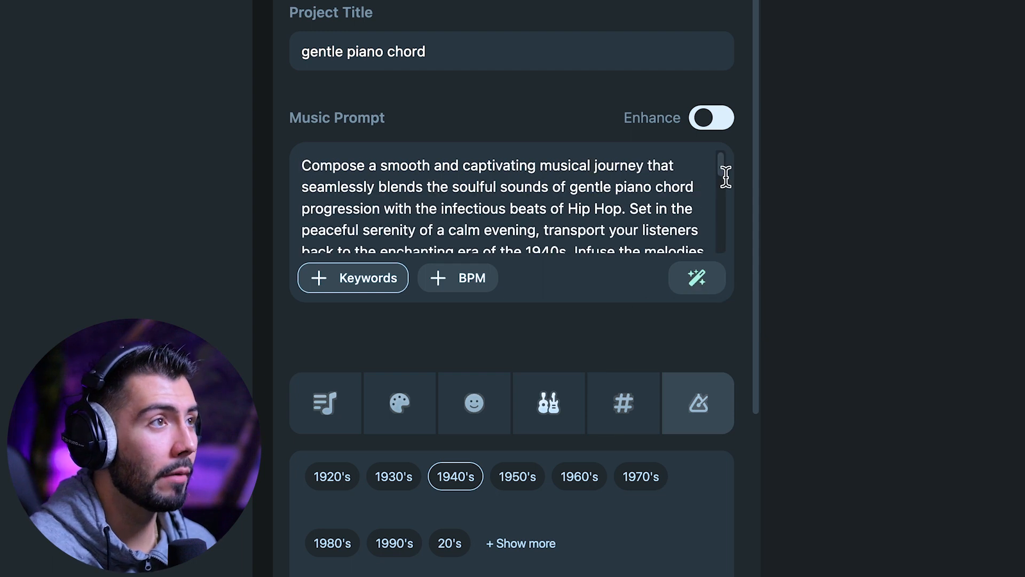
pyautogui.moveTo(721, 163); pyautogui.dragTo(717, 216)
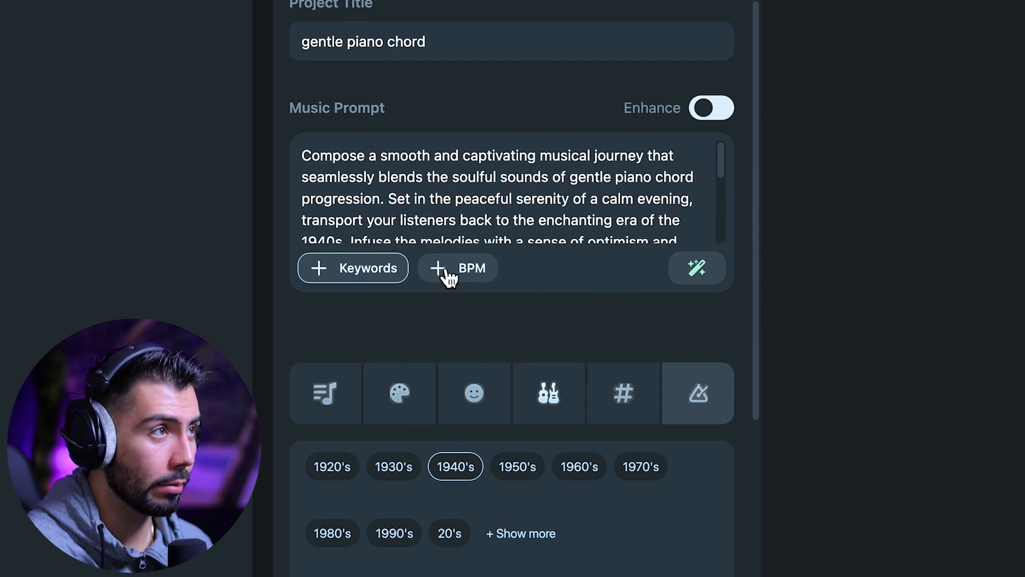
# Set the piano project's tempo to 95 BPM.
pyautogui.click(448, 270)
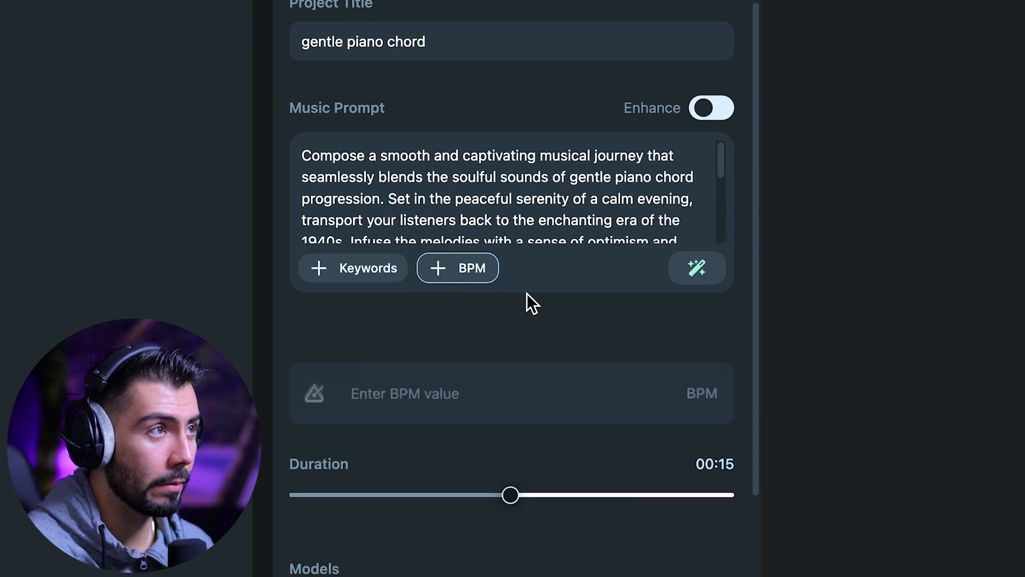
pyautogui.click(431, 391)
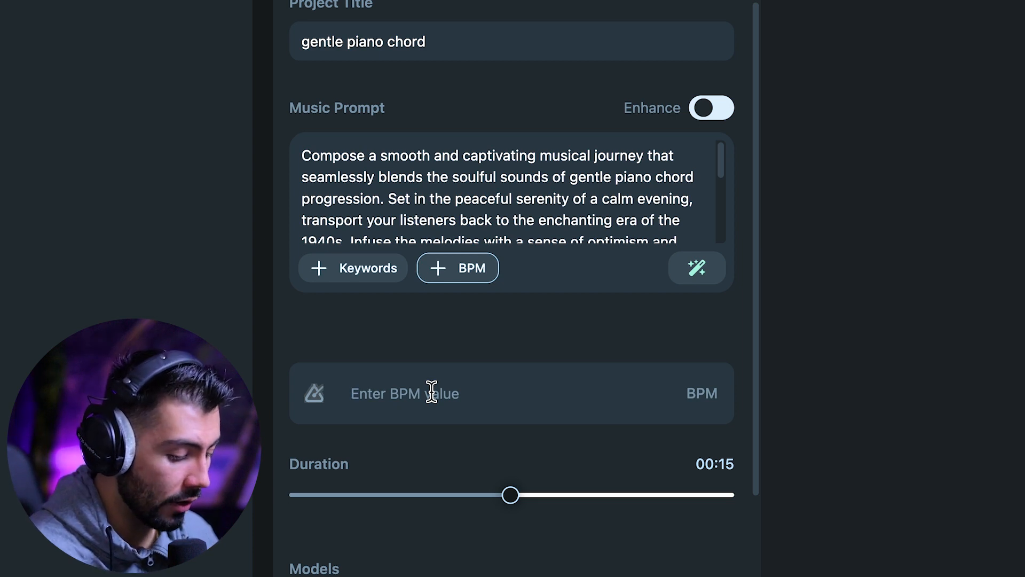
pyautogui.write('9')
pyautogui.write('5')
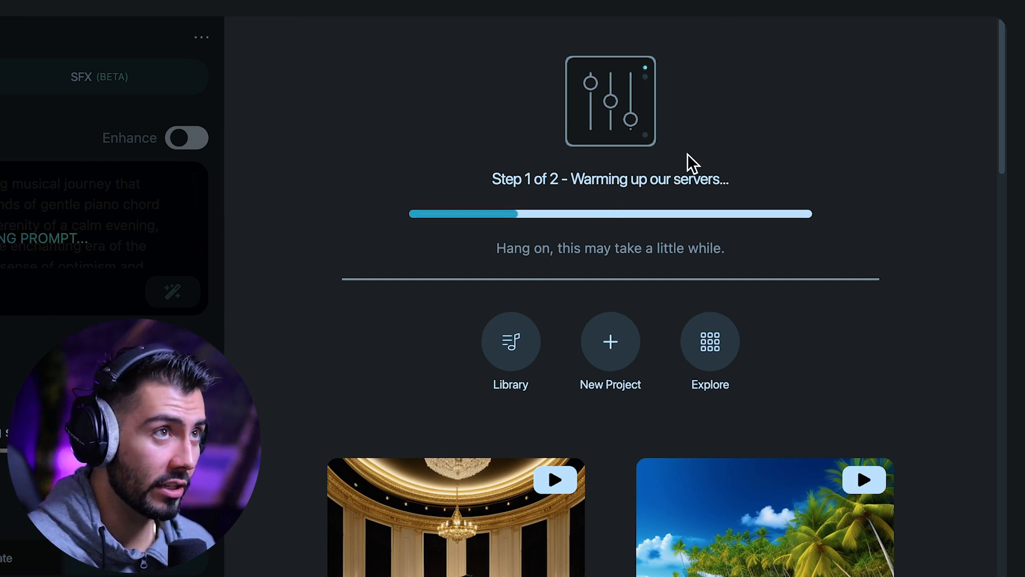
# Create a new project with the music prompt "simple gentle guitar melody".
pyautogui.click(614, 340)
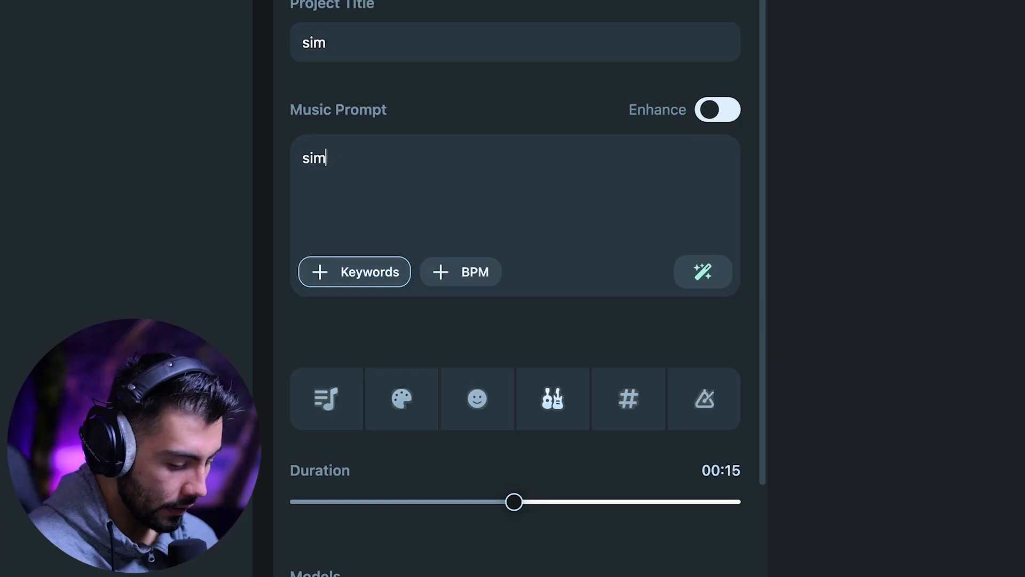
pyautogui.write('ple gentle guitar m')
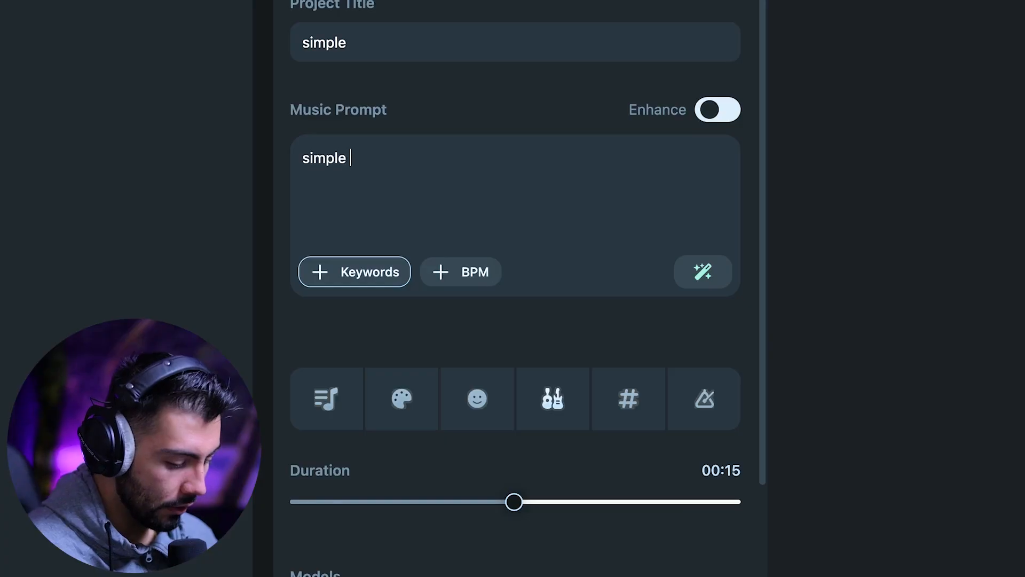
pyautogui.write('elody')
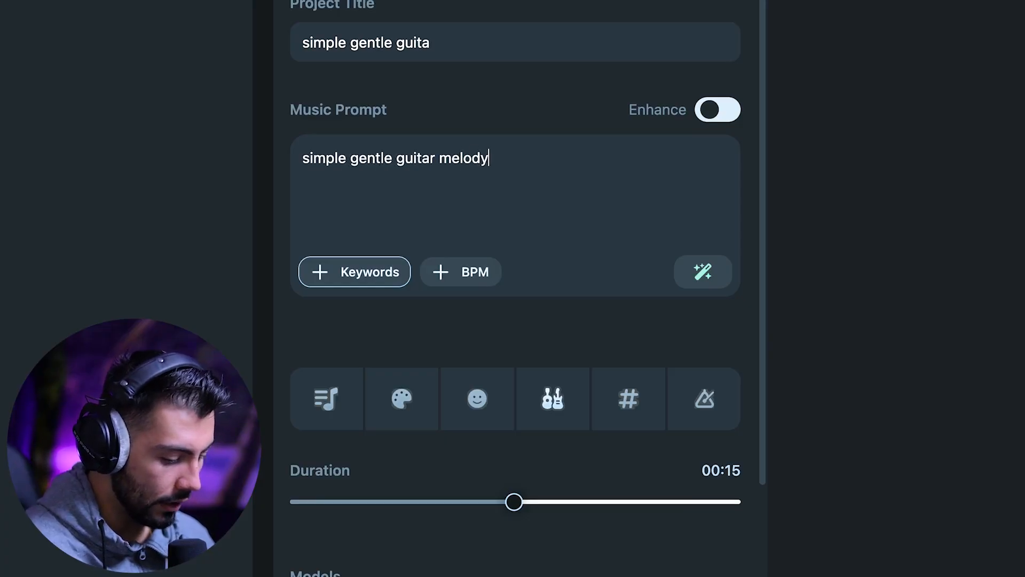
# Add the Acoustic, Calm and 1940's keywords and "no drums" to the guitar prompt.
pyautogui.click(326, 398)
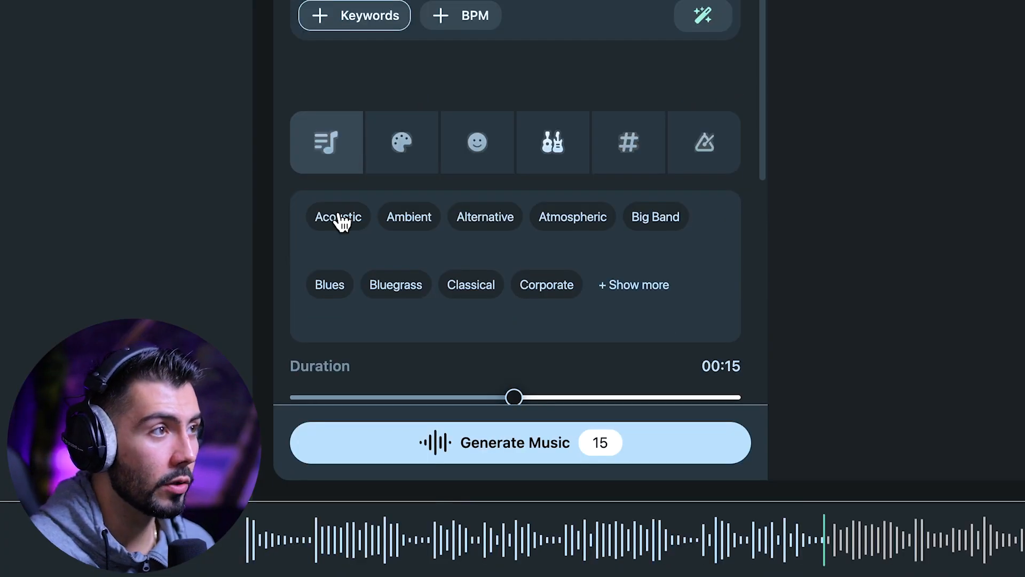
pyautogui.click(340, 219)
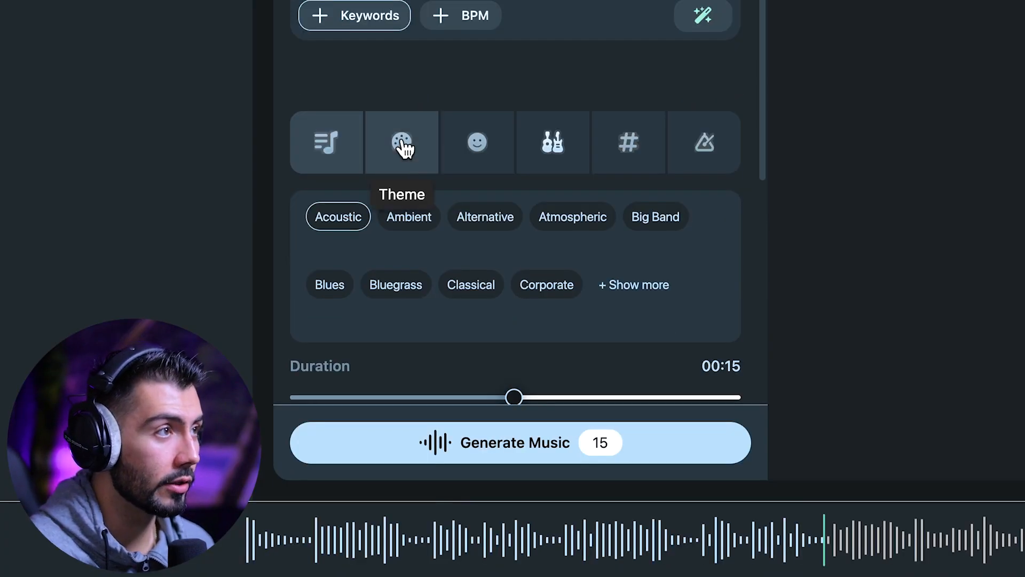
pyautogui.click(478, 142)
pyautogui.click(443, 218)
pyautogui.click(705, 142)
pyautogui.click(464, 229)
pyautogui.click(463, 228)
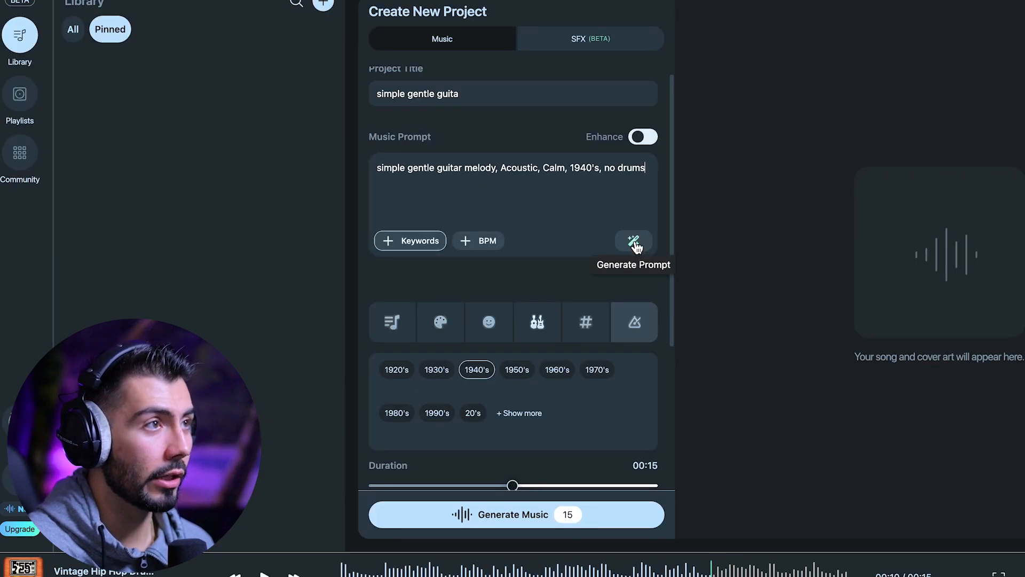
# Generate a detailed prompt from the guitar description and generate the music from it.
pyautogui.click(707, 22)
pyautogui.click(519, 515)
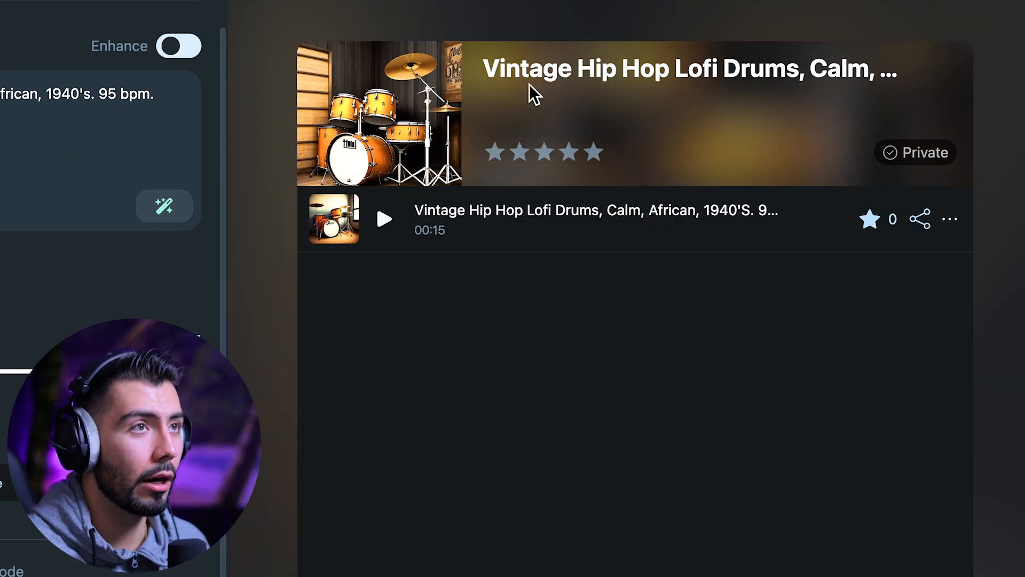
# Play the Vintage Hip Hop Lofi Drums track, and mark its 00:08 to 00:15 region in the Region Editor.
pyautogui.click(385, 224)
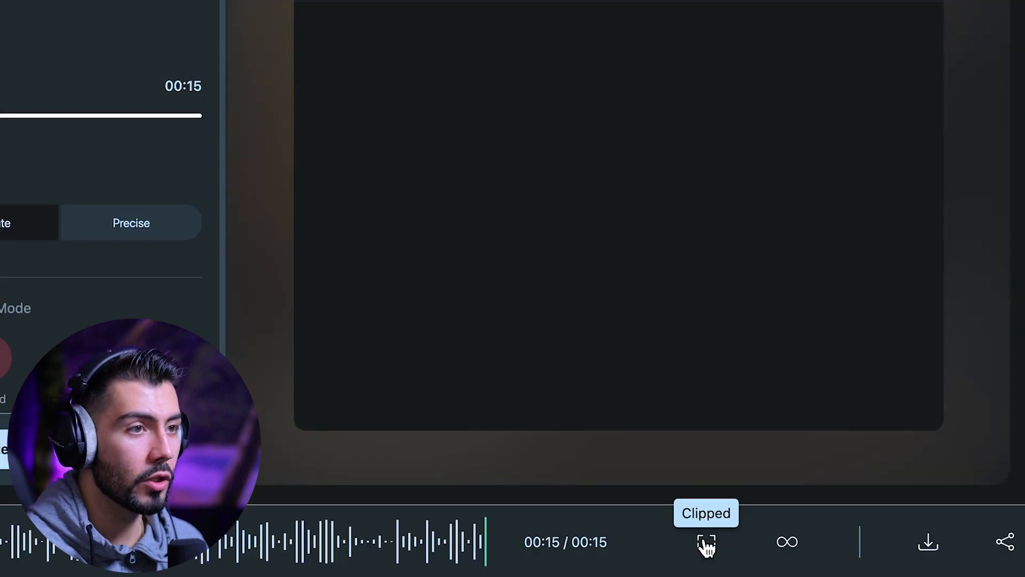
pyautogui.click(705, 543)
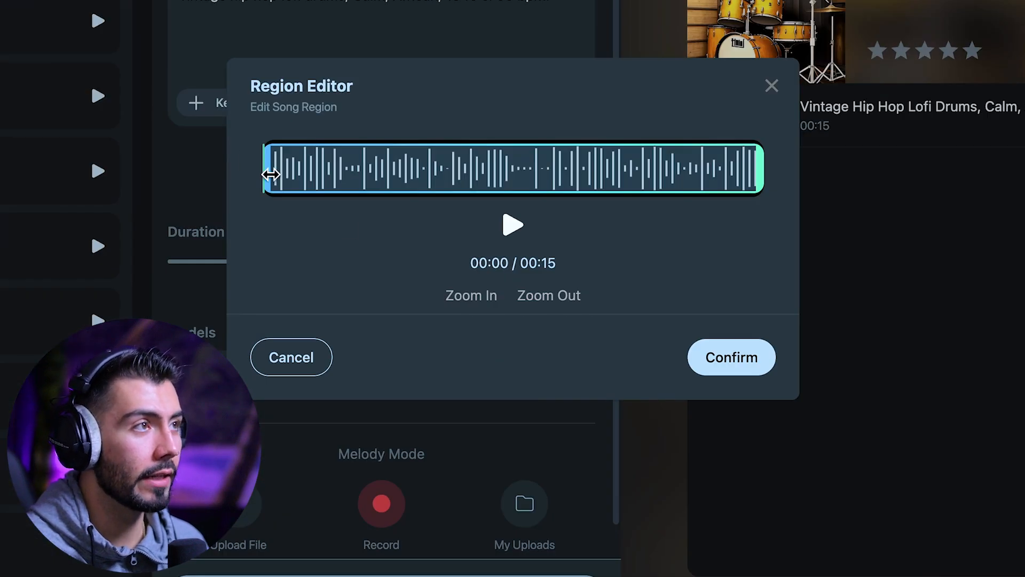
pyautogui.moveTo(273, 174); pyautogui.dragTo(545, 174)
pyautogui.click(467, 280)
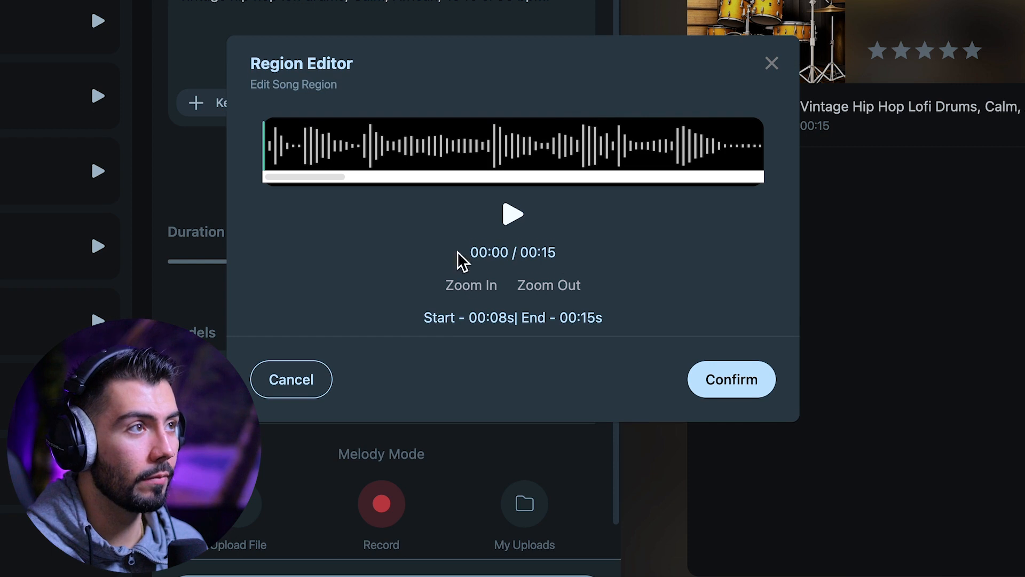
pyautogui.click(513, 213)
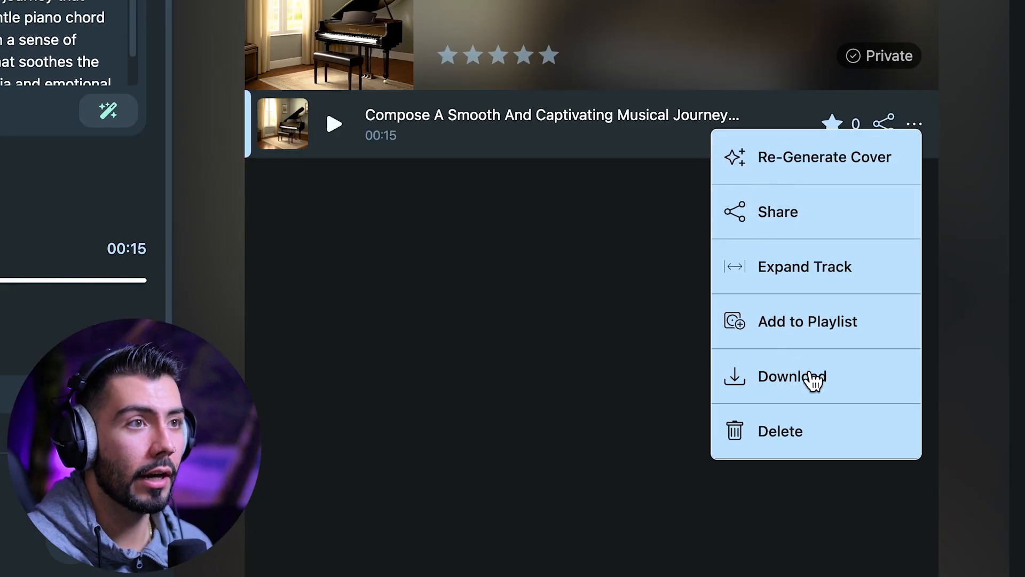
# Download the generated piano track.
pyautogui.click(815, 380)
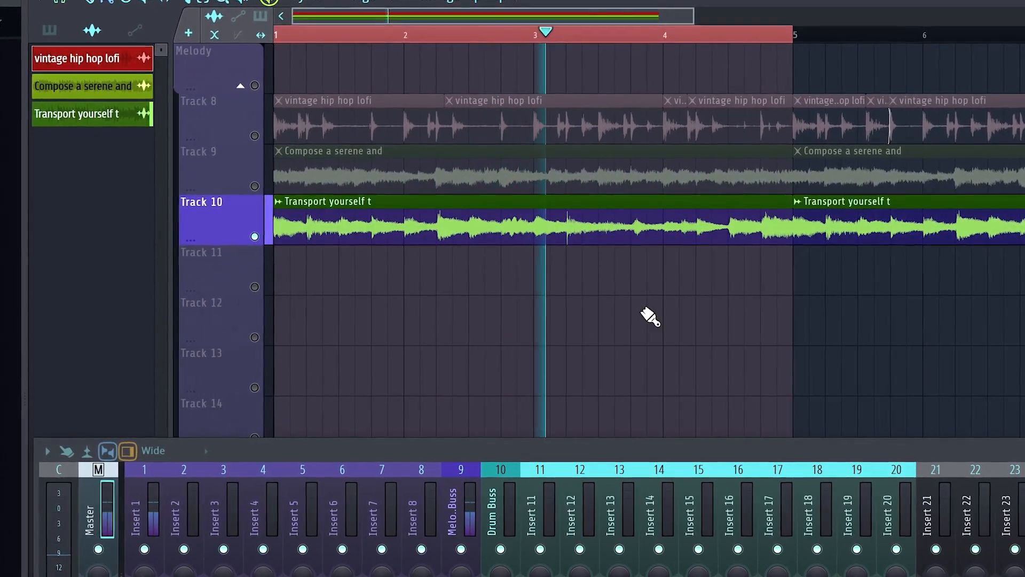
pyautogui.scroll(1, 406, 300)
pyautogui.moveTo(513, 19); pyautogui.dragTo(354, 79)
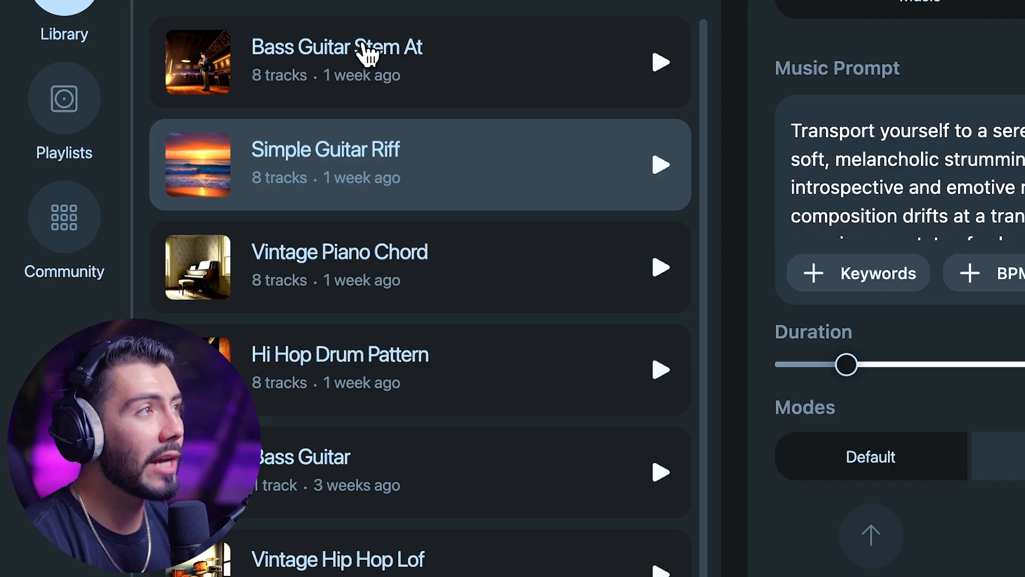
# Open the Bass Guitar Stem At and Simple Guitar Riff projects in the library to review them.
pyautogui.click(329, 69)
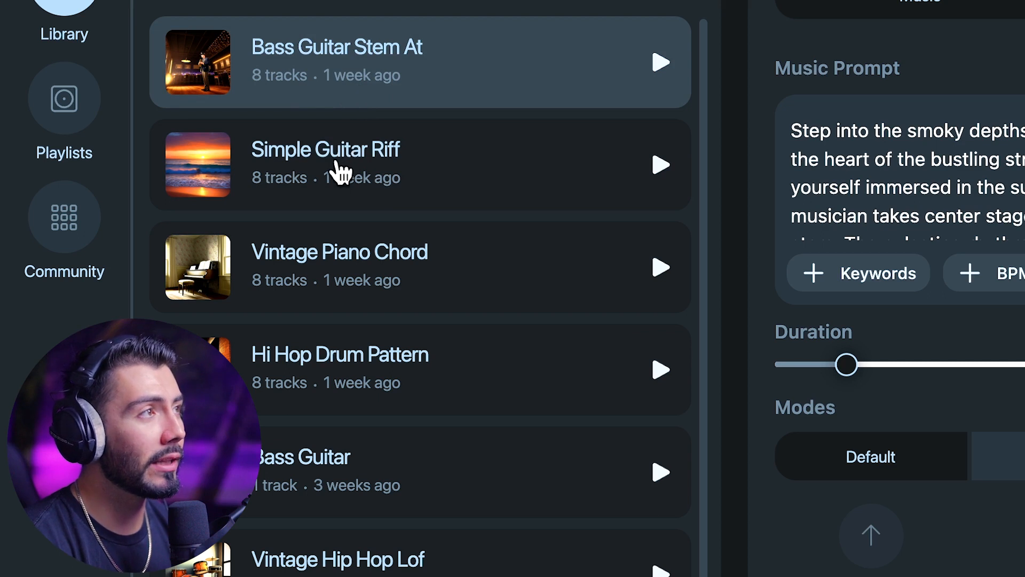
pyautogui.click(459, 175)
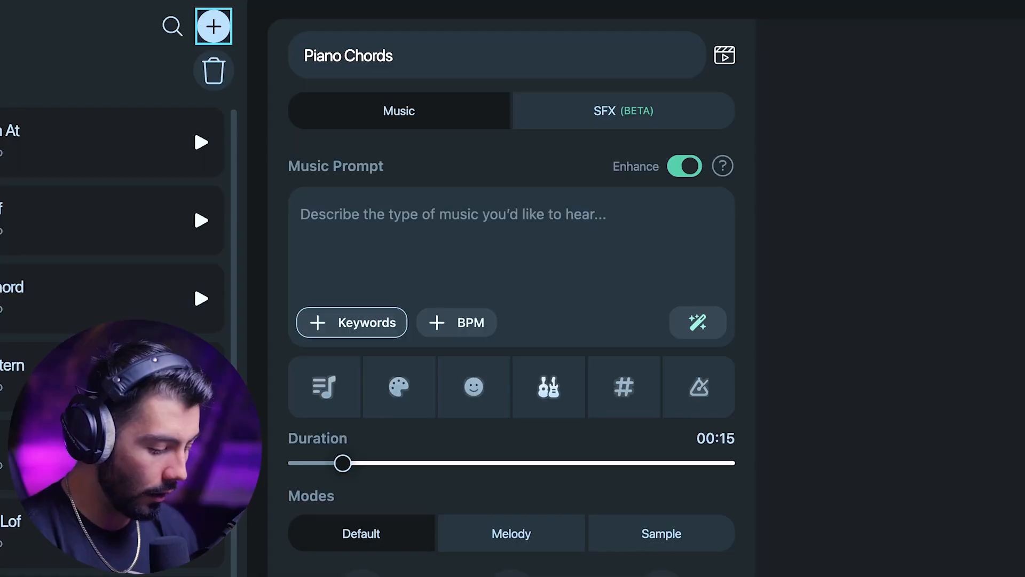
# Enter the prompt "piano chords, chill, 75 bpm, no drums" for the Piano Chords project and generate the music.
pyautogui.write('piano')
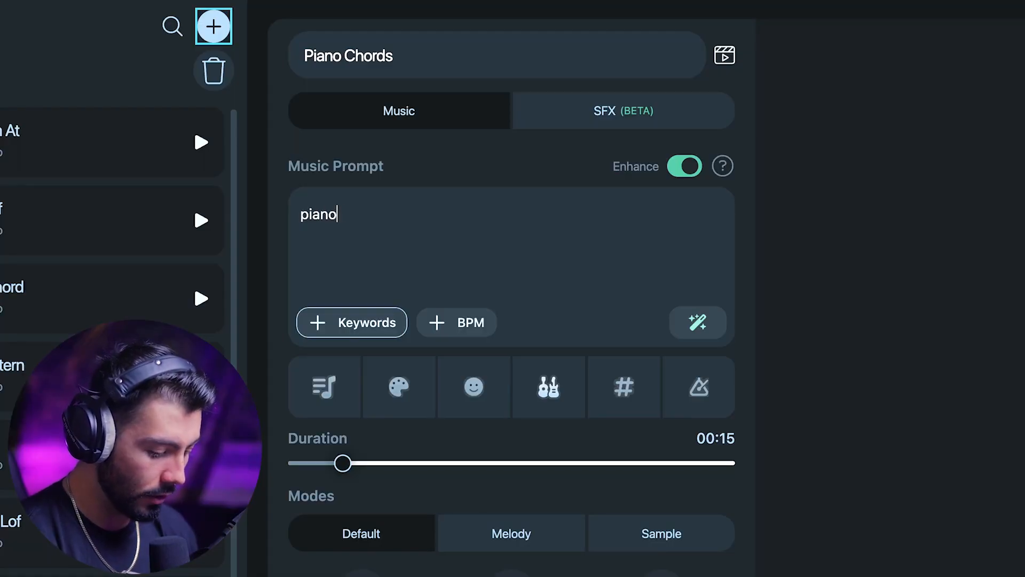
pyautogui.write(' chords, chill')
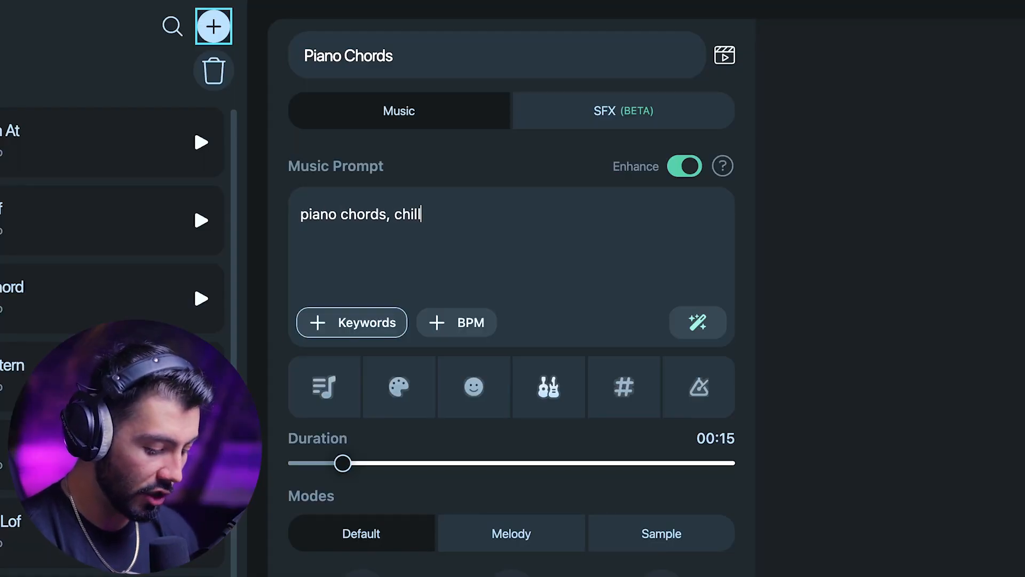
pyautogui.write(',')
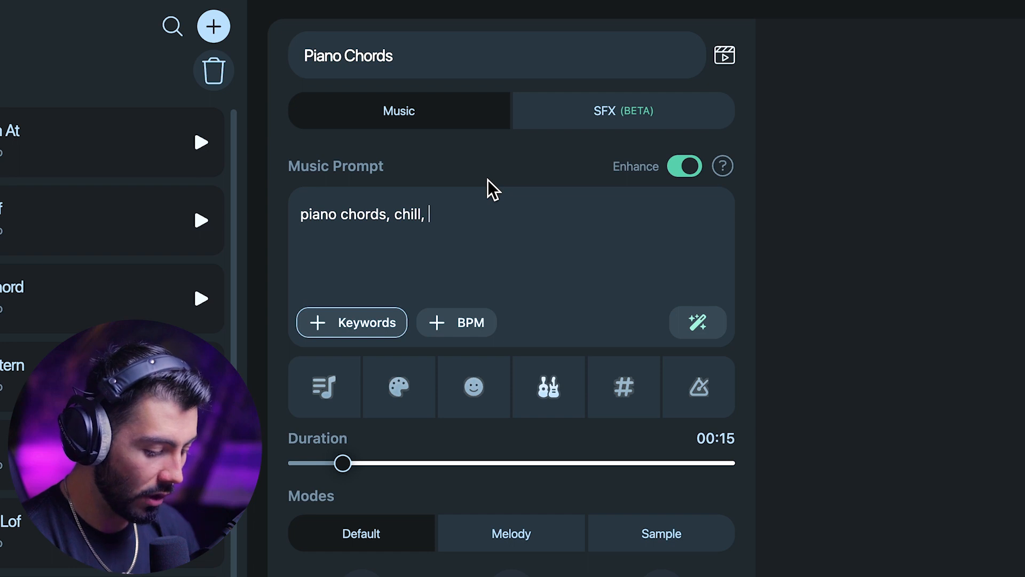
pyautogui.write('75 bpm, ')
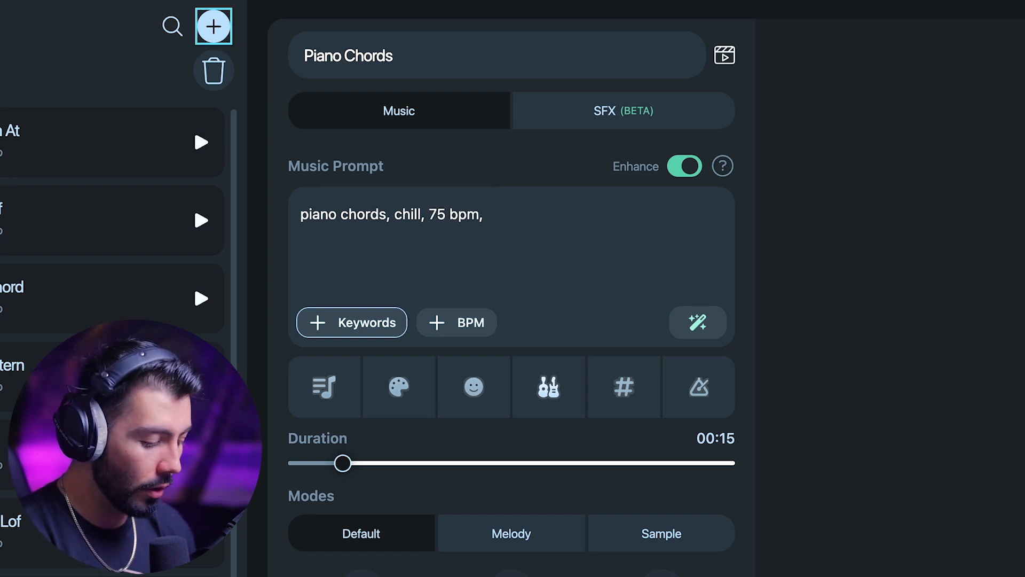
pyautogui.write('no dru')
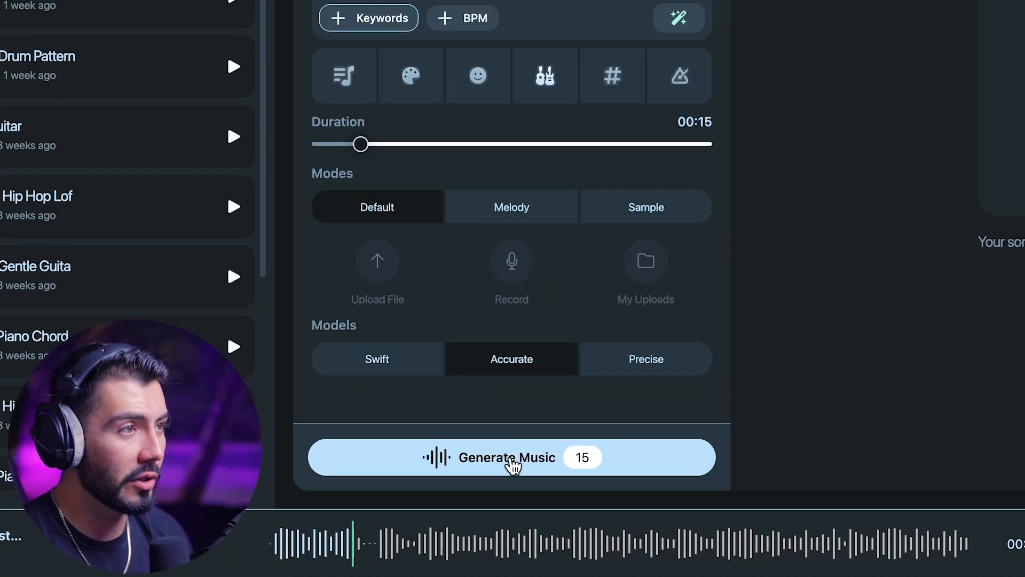
pyautogui.click(511, 458)
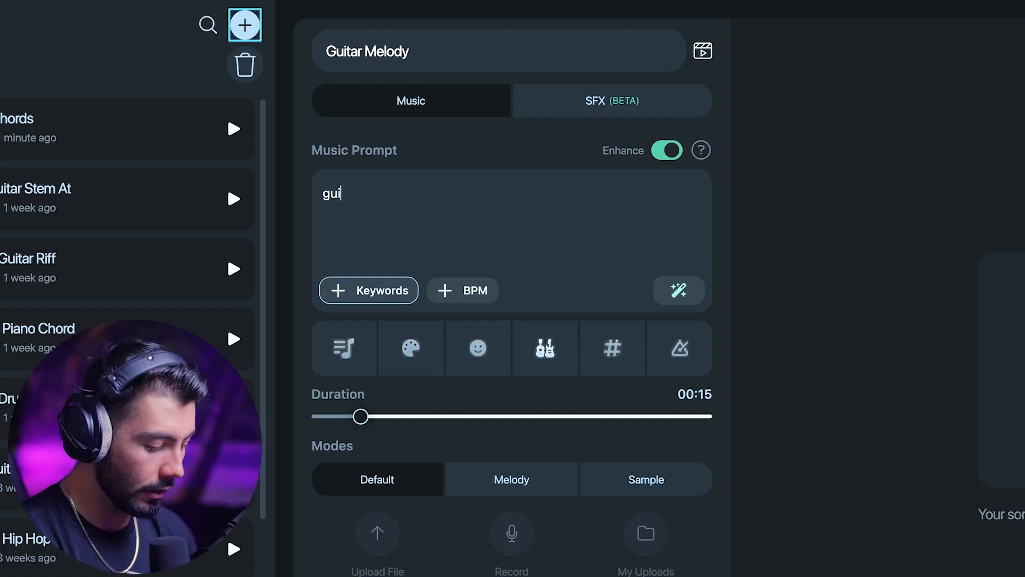
# Complete the Guitar Melody project's prompt as "guitar melody, chill, 75 bpm, no drums".
pyautogui.write('tar melody, chill, 75')
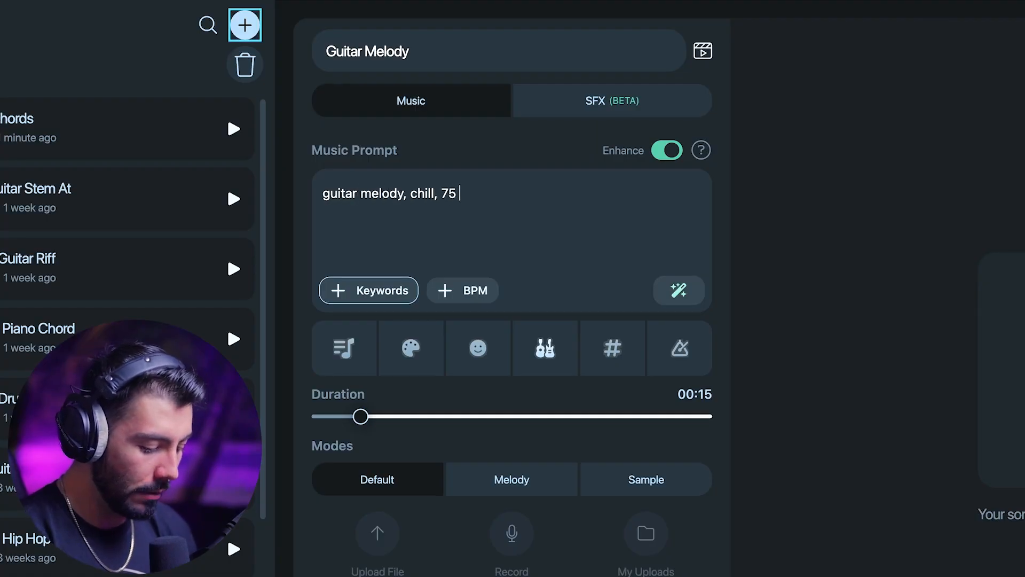
pyautogui.write(' bpm, no drums')
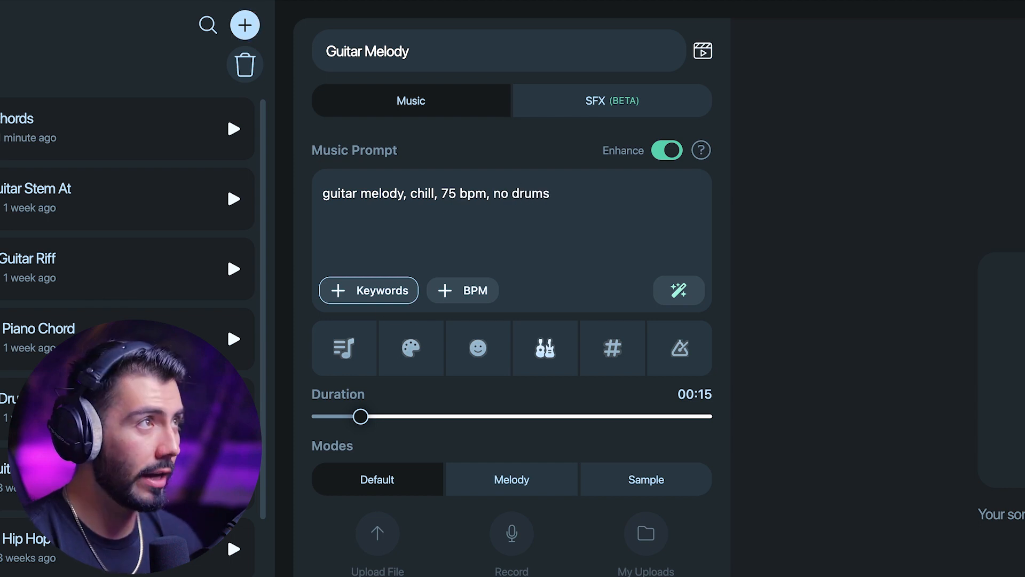
# Create a new music project named "Drum Loop".
pyautogui.click(246, 30)
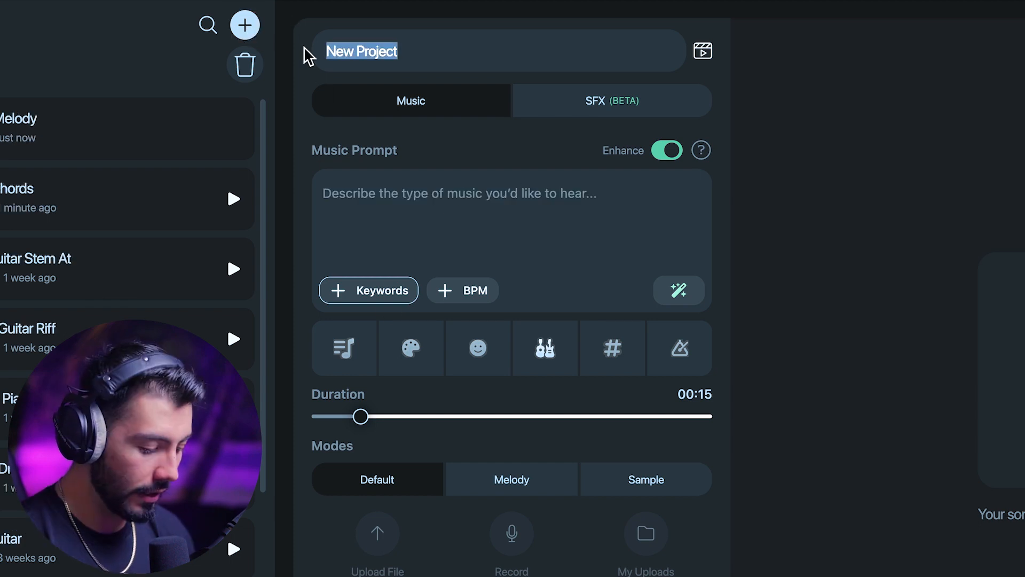
pyautogui.write('Drum Loop')
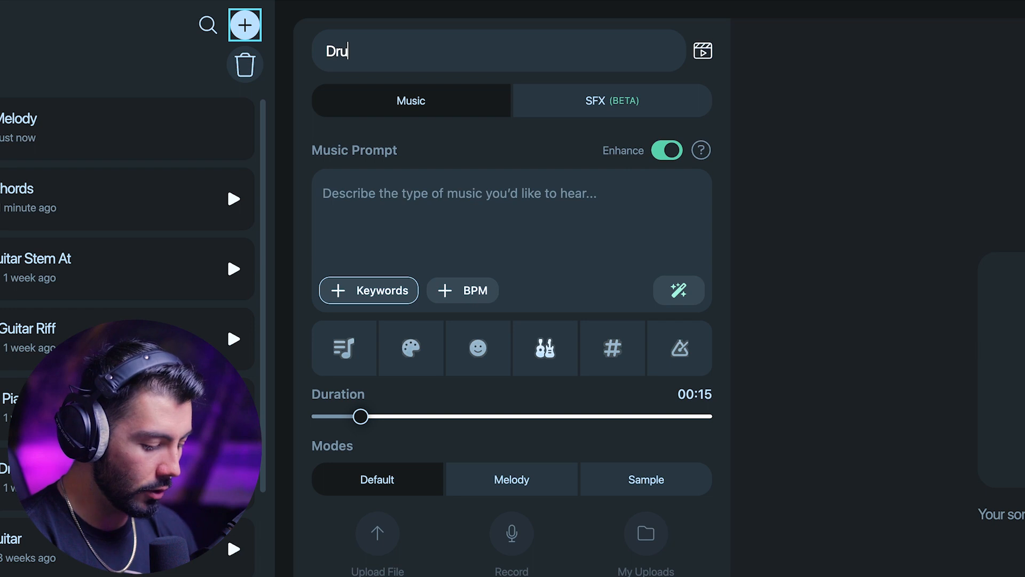
pyautogui.press('Return')
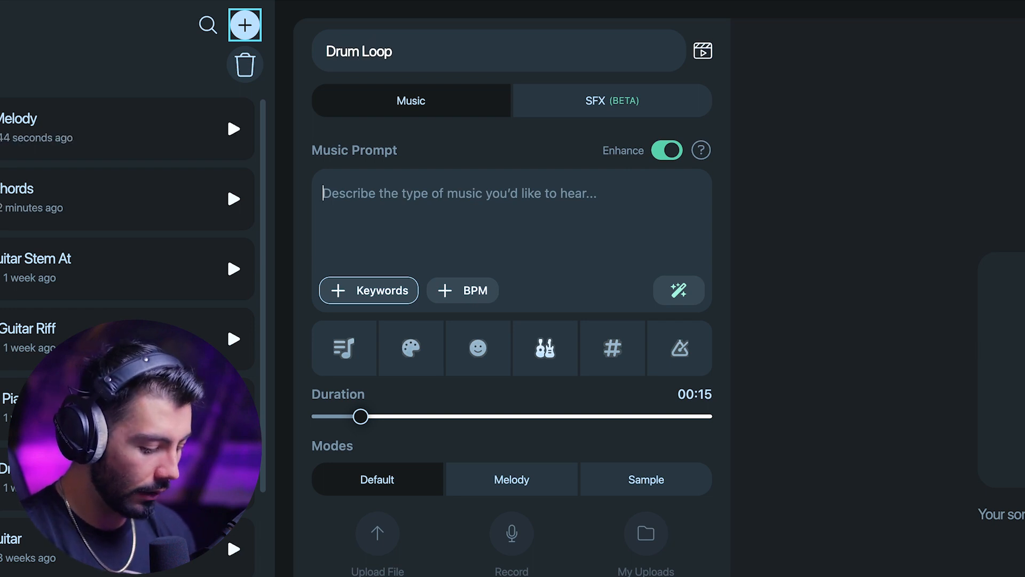
# Enter the prompt "vintage hip hop drums only, 75 bpm" for the Drum Loop project and generate the music.
pyautogui.write('vintage hip ho')
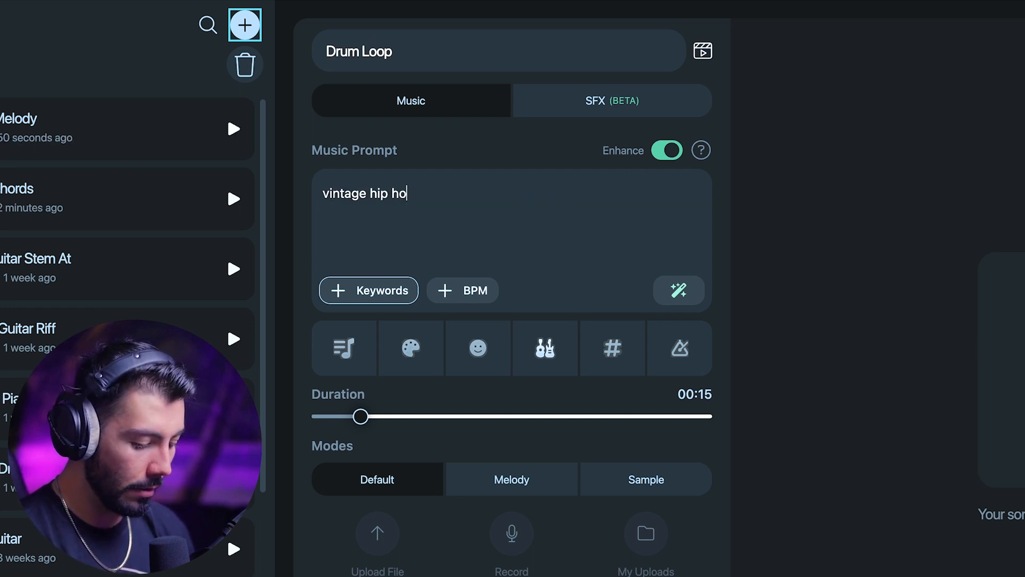
pyautogui.write('p drums only')
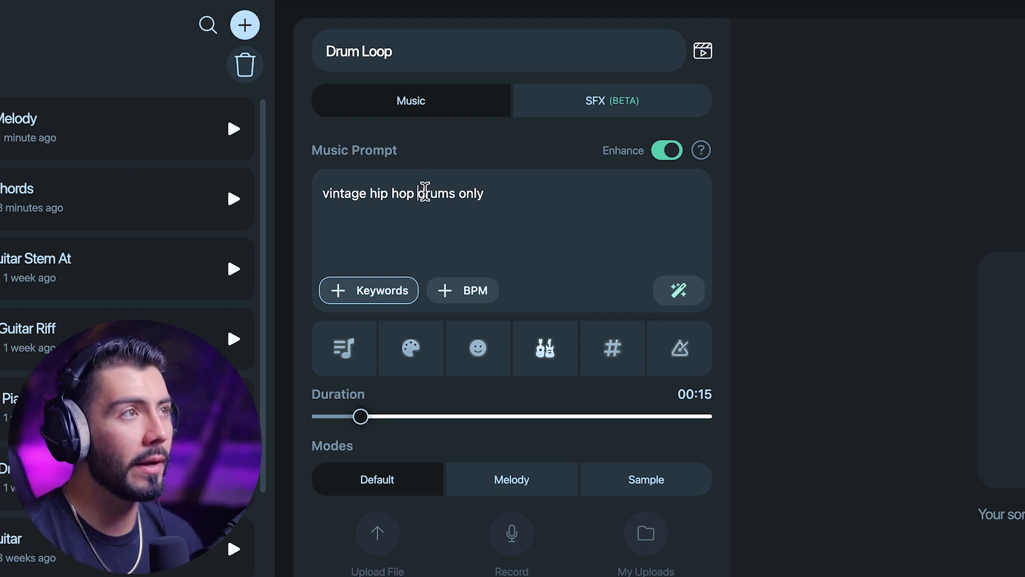
pyautogui.moveTo(419, 192); pyautogui.dragTo(488, 190)
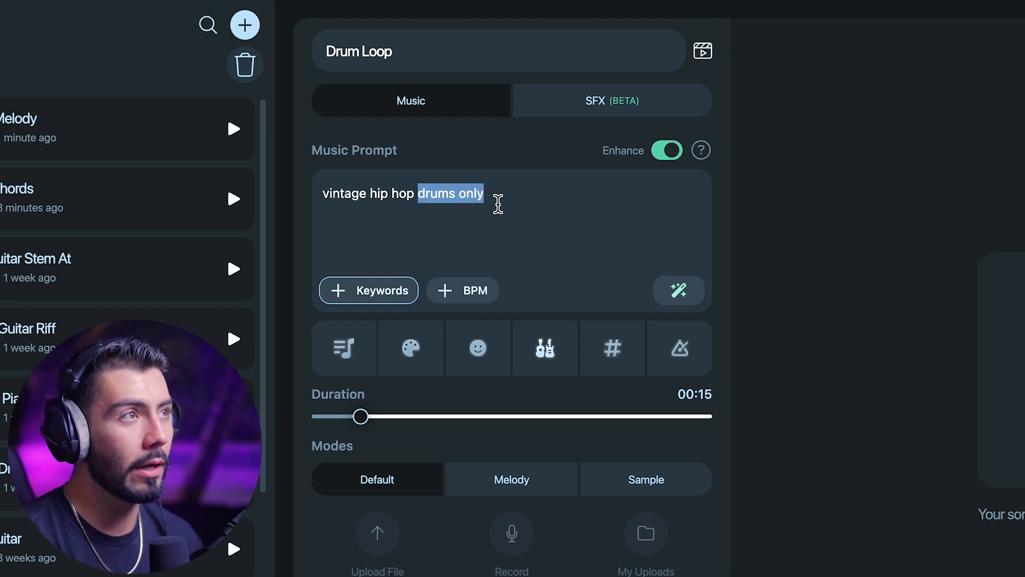
pyautogui.click(523, 204)
pyautogui.write(', 75 bpm')
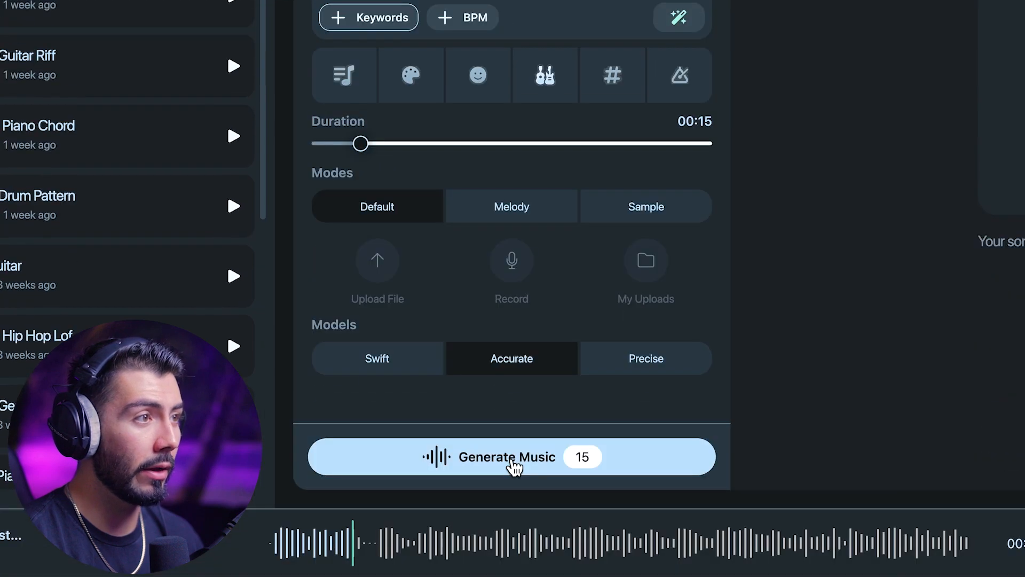
pyautogui.click(514, 467)
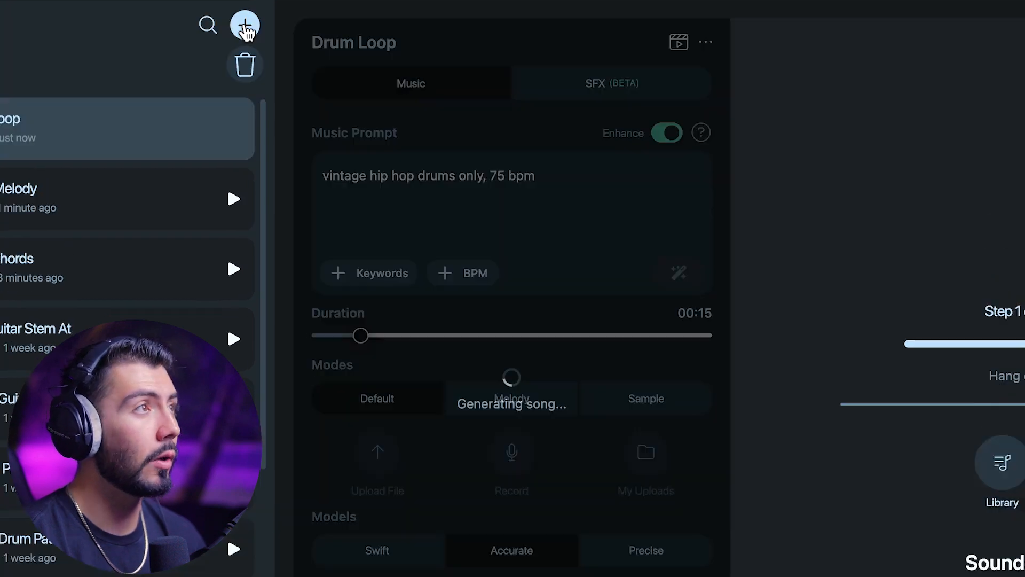
# Create another new music project named "Bass Line".
pyautogui.click(245, 25)
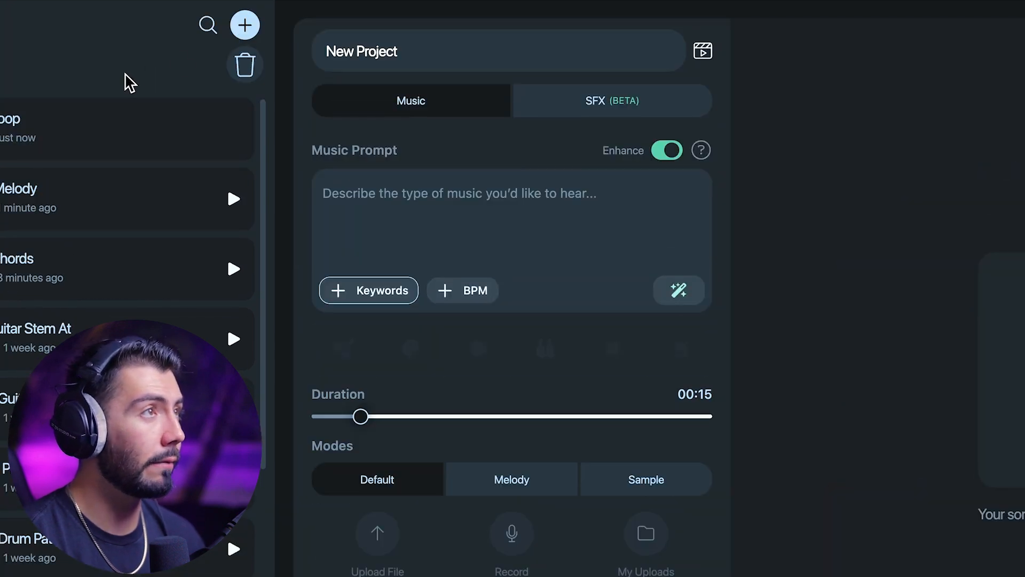
pyautogui.moveTo(402, 50); pyautogui.dragTo(259, 43)
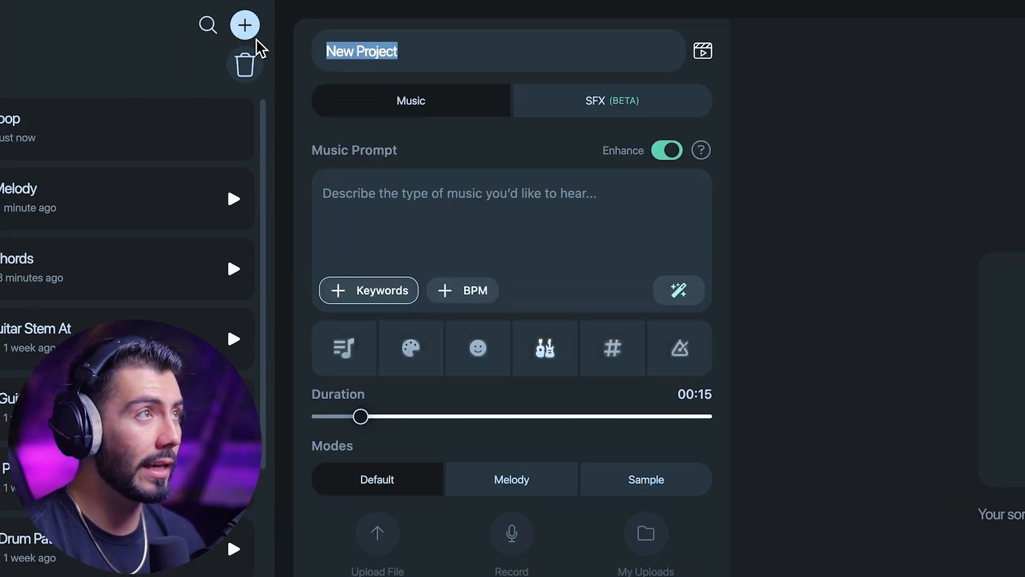
pyautogui.write('Bass Line')
pyautogui.click(581, 221)
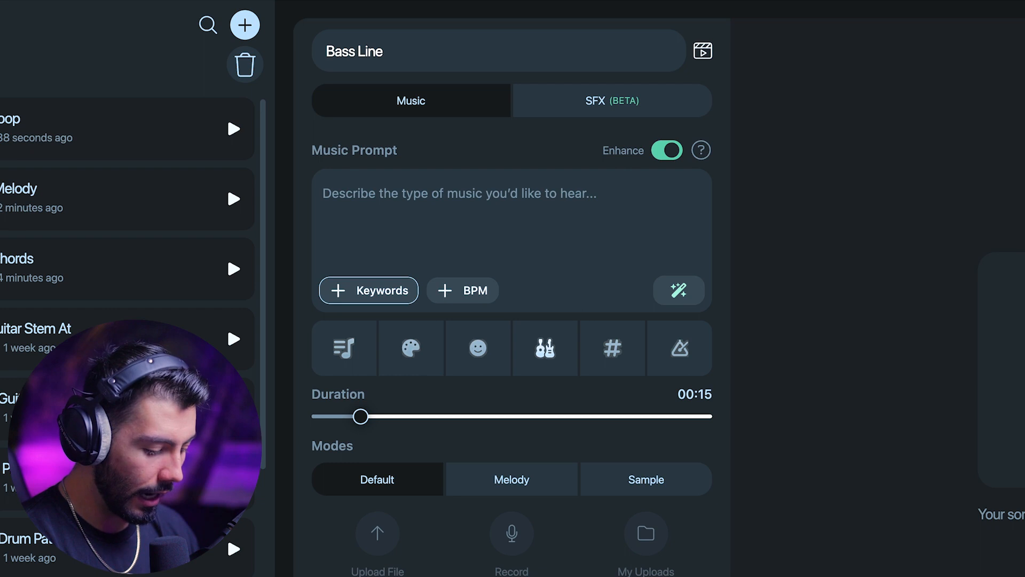
# Enter the prompt "isolated bass line, 75 bpm, no drums" for the Bass Line project and generate the music.
pyautogui.write('issolated bass lin')
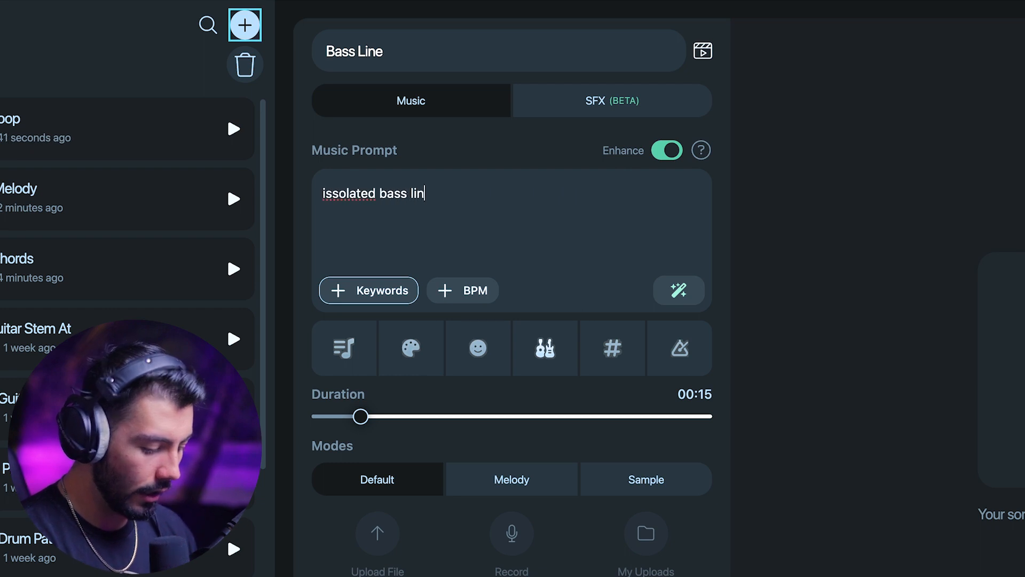
pyautogui.write('e, 75 bpm, no d')
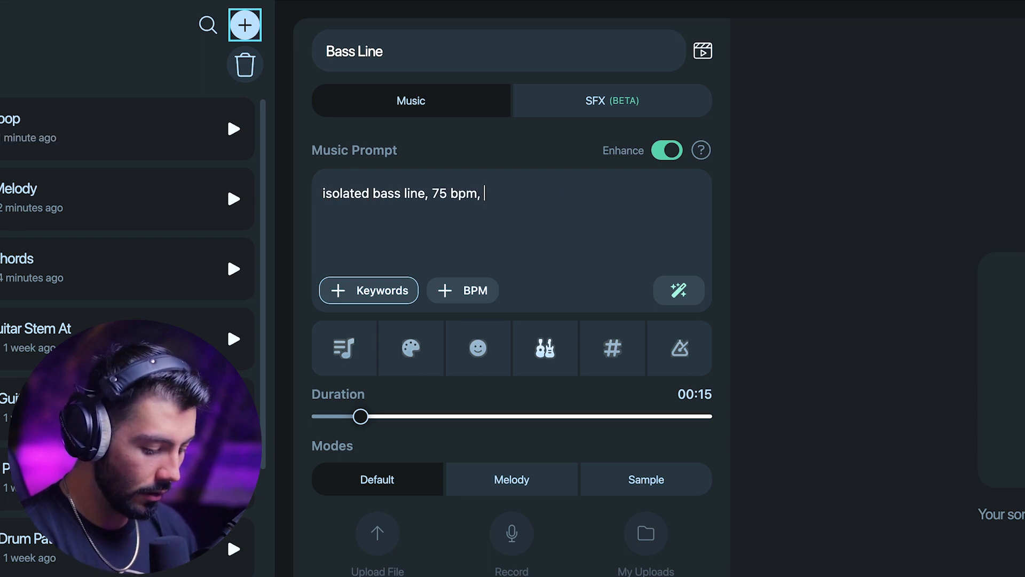
pyautogui.write('rums')
pyautogui.click(584, 367)
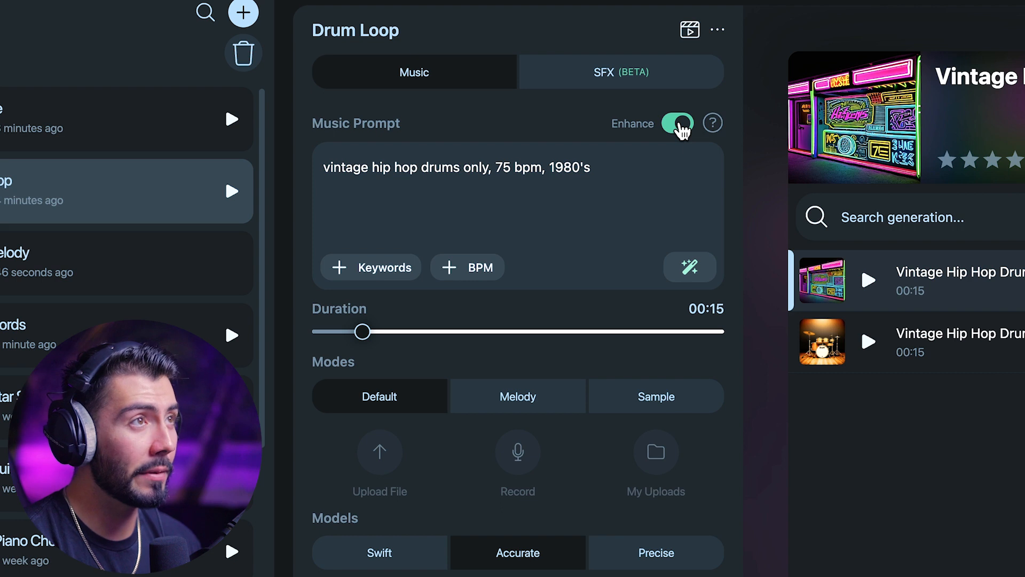
# Turn off prompt enhancement and have the Piano Chords prompt rewritten automatically, adding "no procussion" at its end.
pyautogui.click(680, 125)
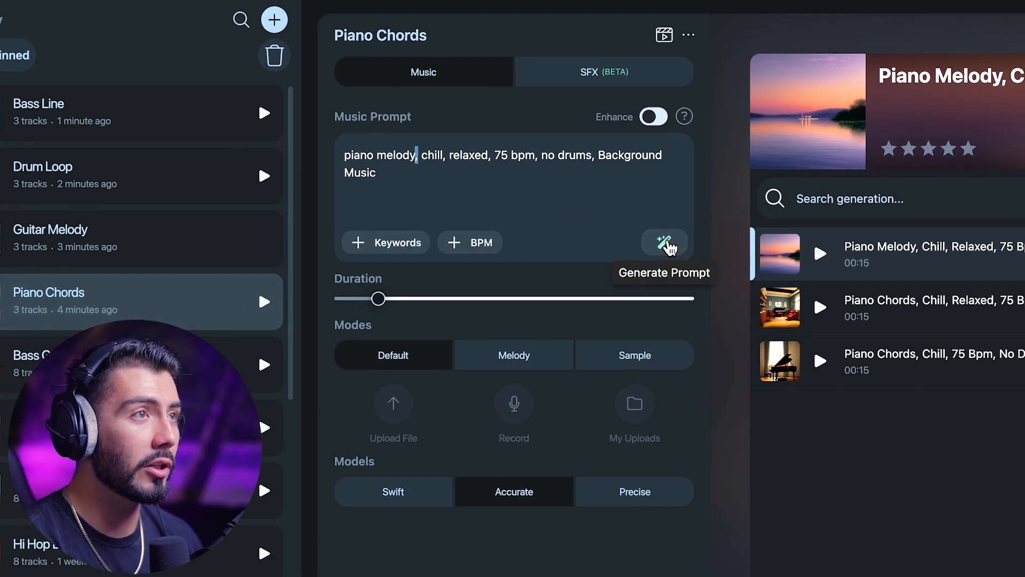
pyautogui.click(668, 244)
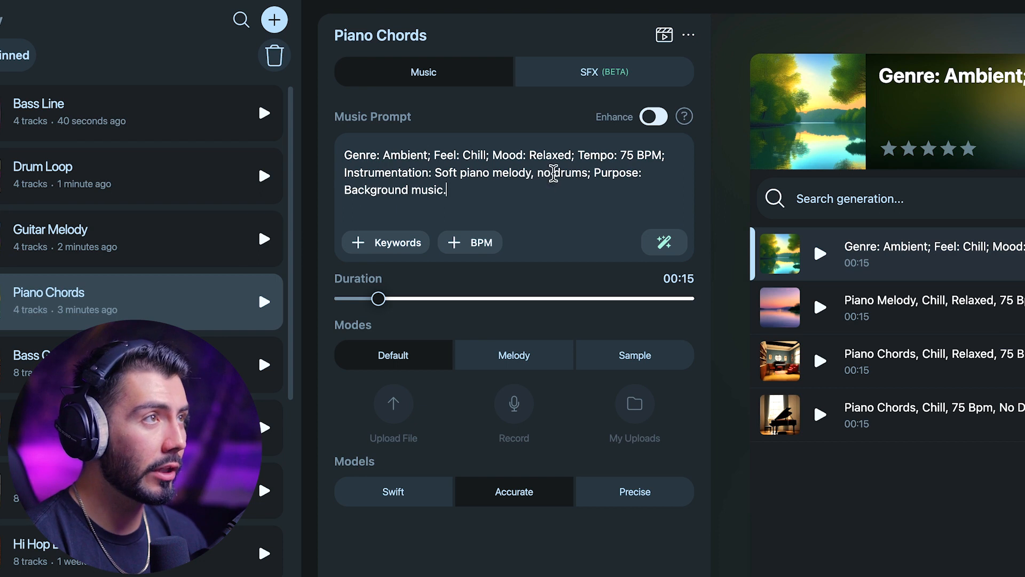
pyautogui.click(550, 188)
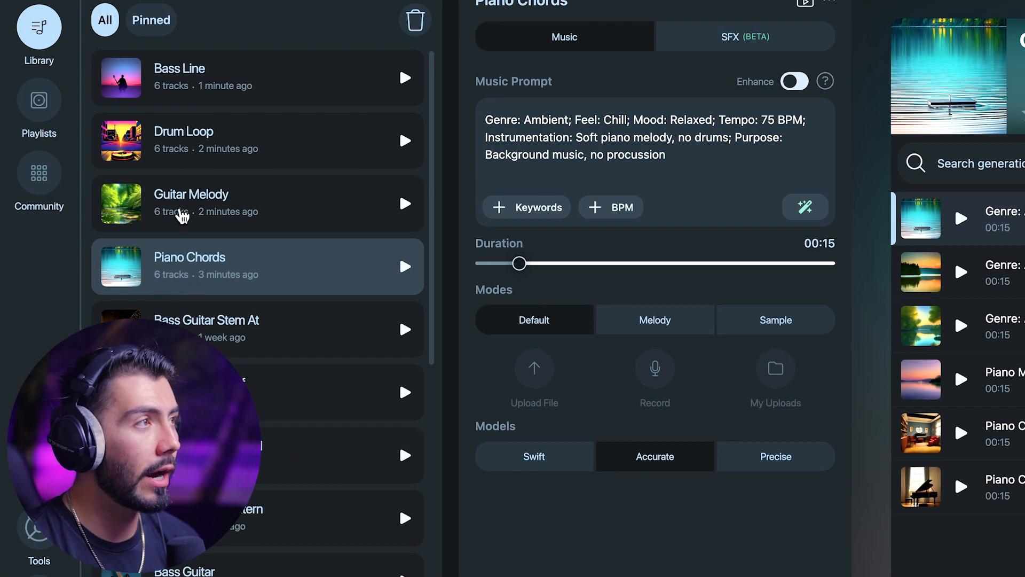
# Listen to the generated Piano Chords tracks, including the third and second newest versions, to compare them.
pyautogui.click(174, 202)
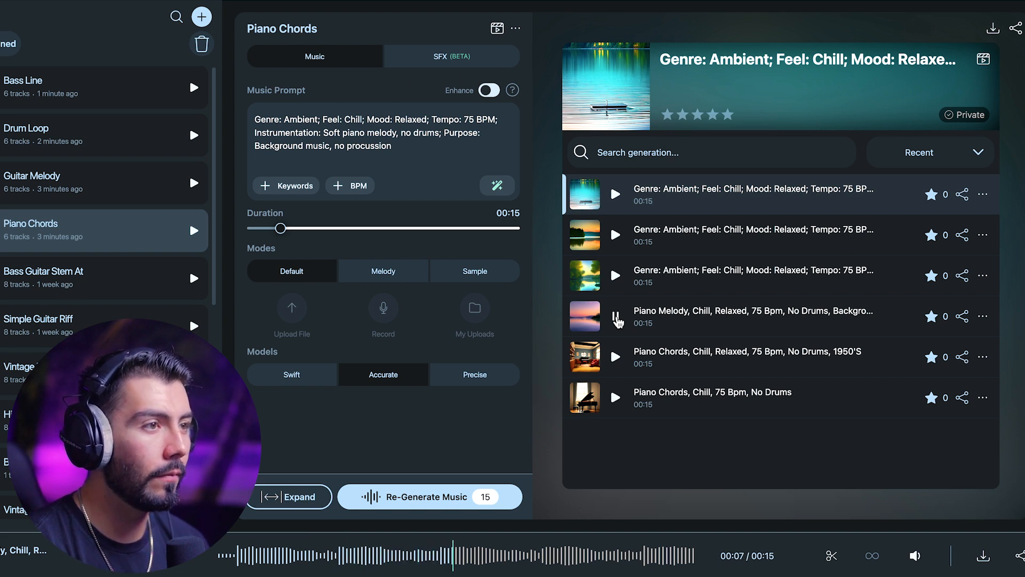
pyautogui.click(616, 276)
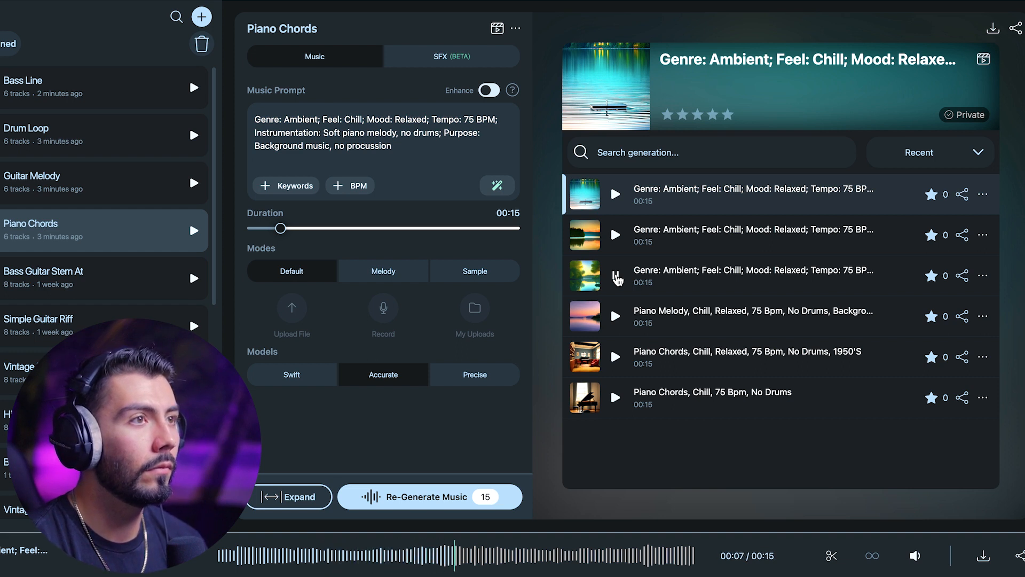
pyautogui.click(615, 235)
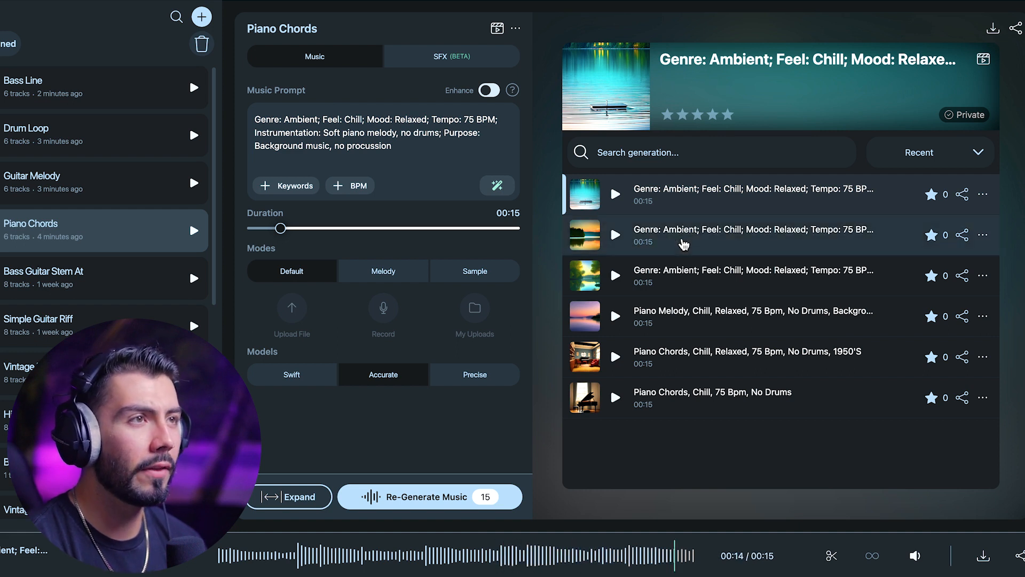
# Expand the second newest Piano Chords track by 15 seconds using the Accurate model.
pyautogui.click(683, 245)
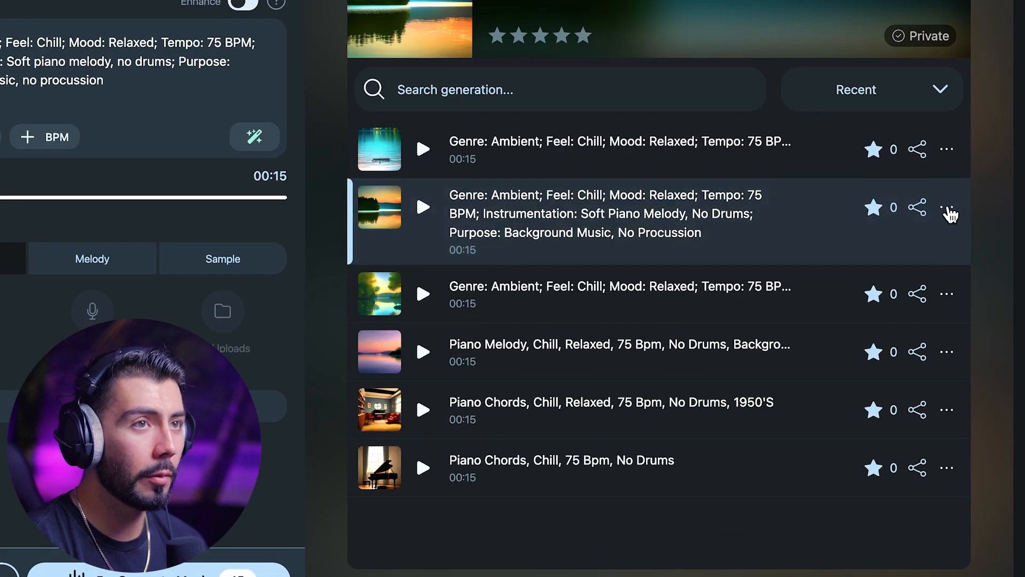
pyautogui.click(949, 210)
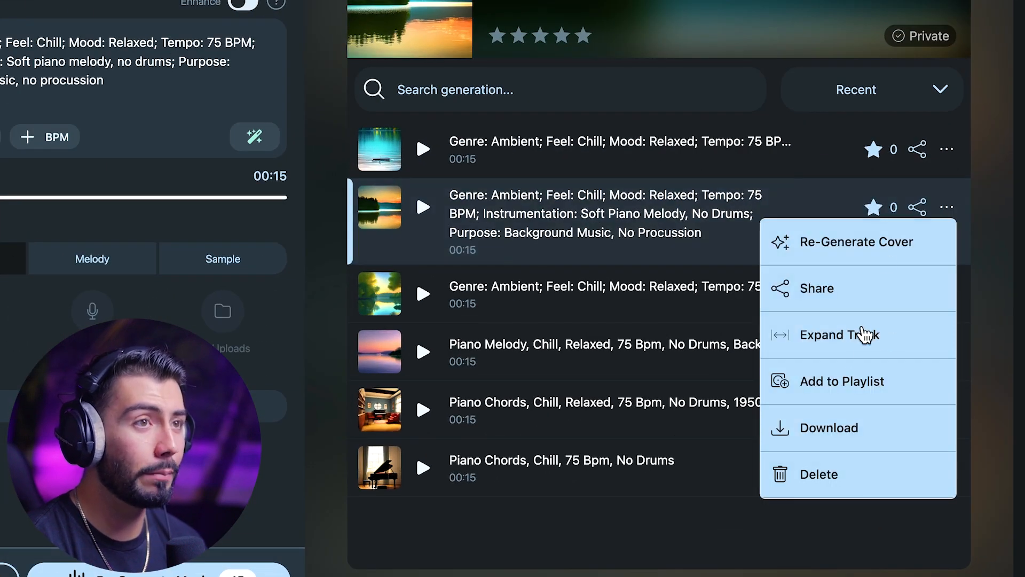
pyautogui.click(880, 333)
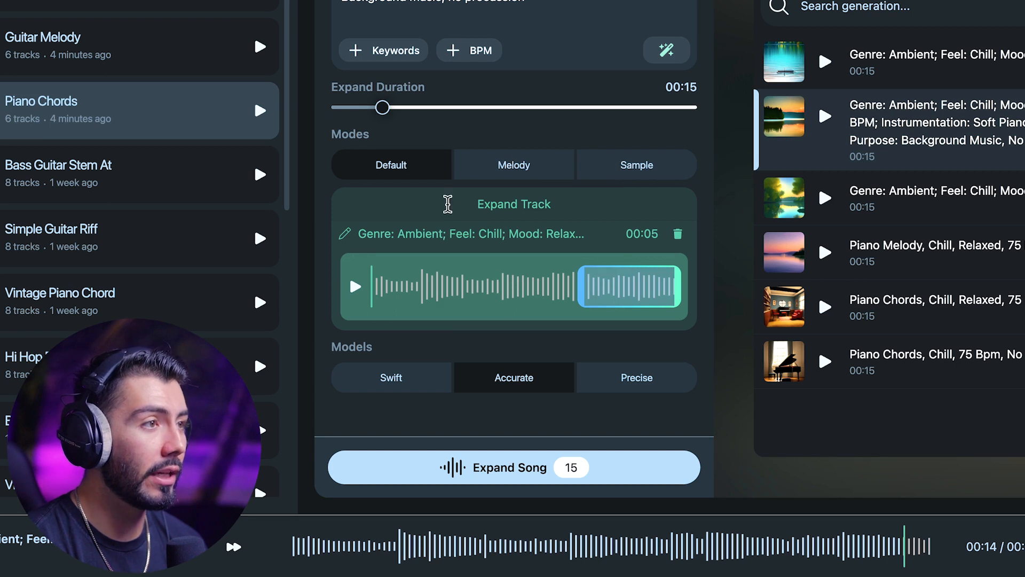
pyautogui.click(490, 475)
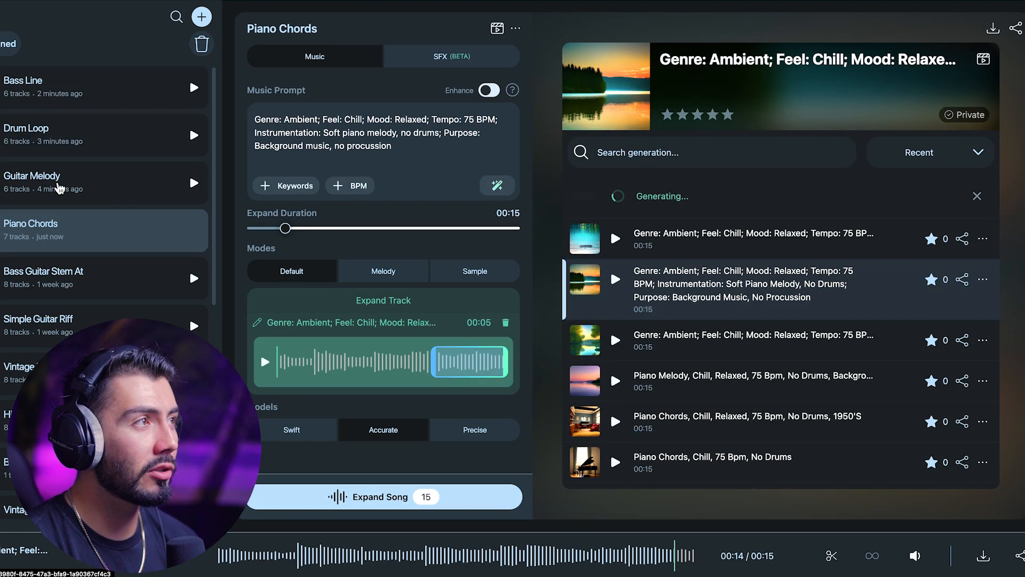
# Play the three newest Guitar Melody generations and open the options of the third one.
pyautogui.click(79, 56)
pyautogui.click(616, 195)
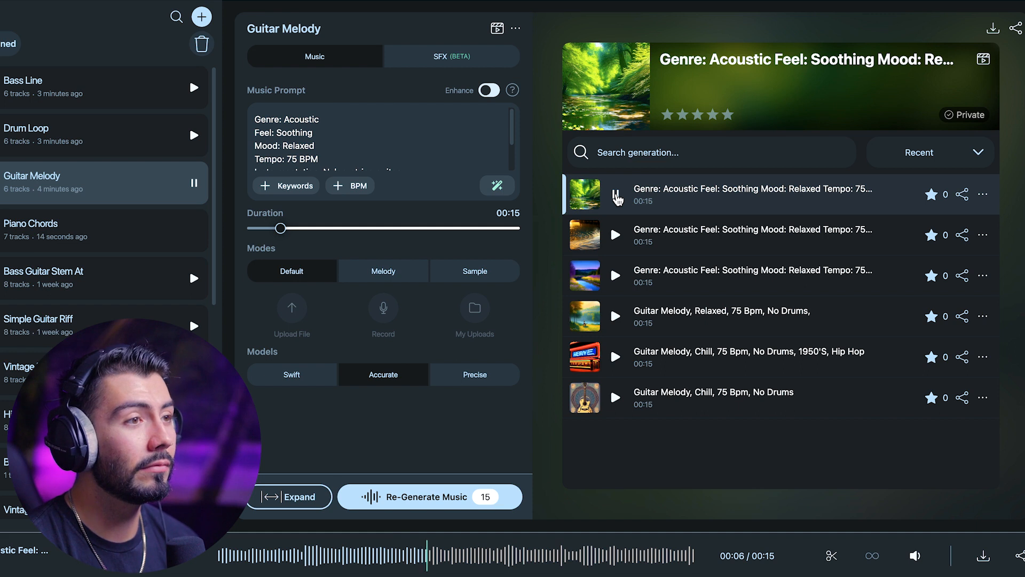
pyautogui.click(616, 235)
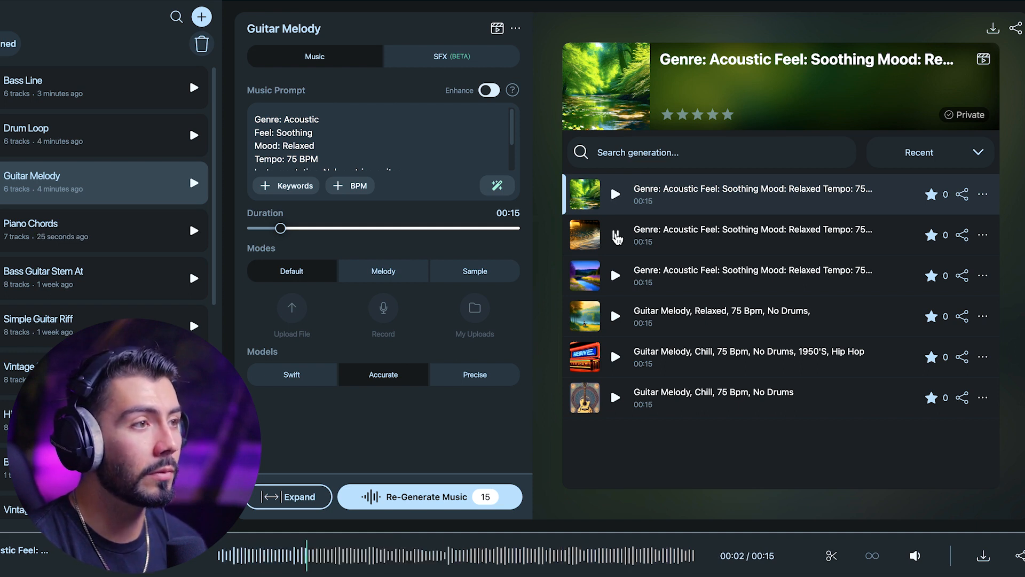
pyautogui.click(616, 275)
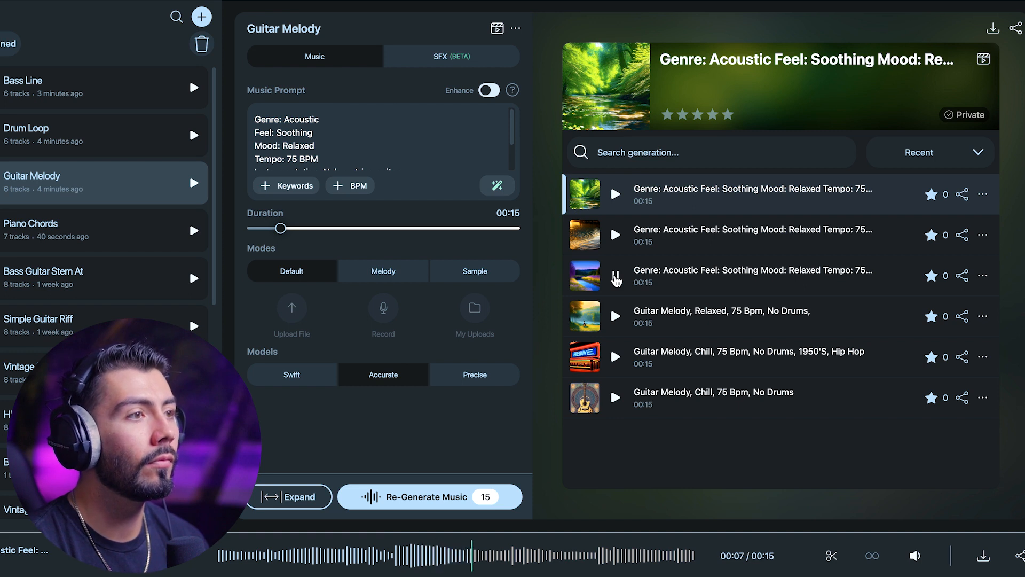
pyautogui.click(616, 275)
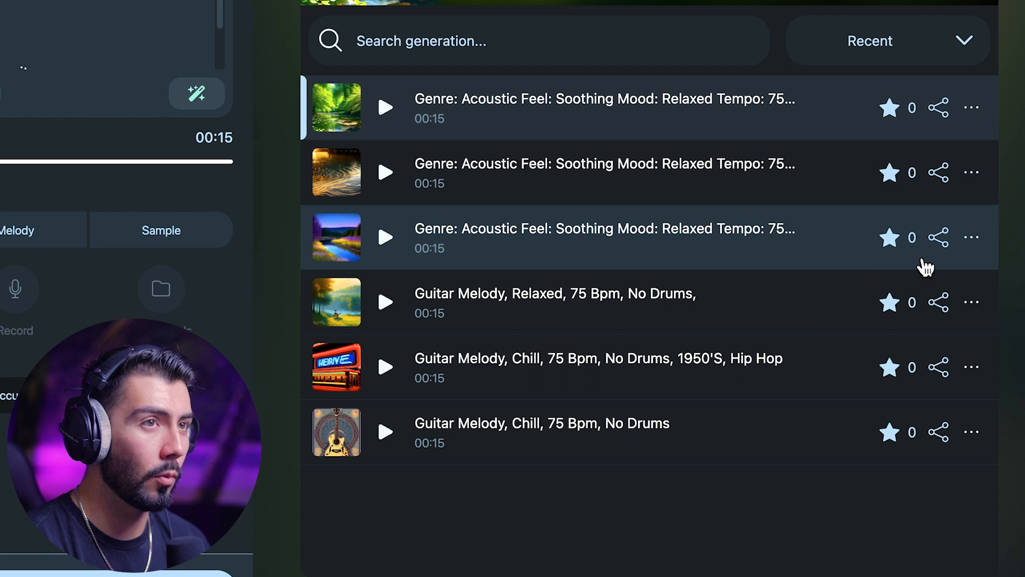
pyautogui.click(972, 237)
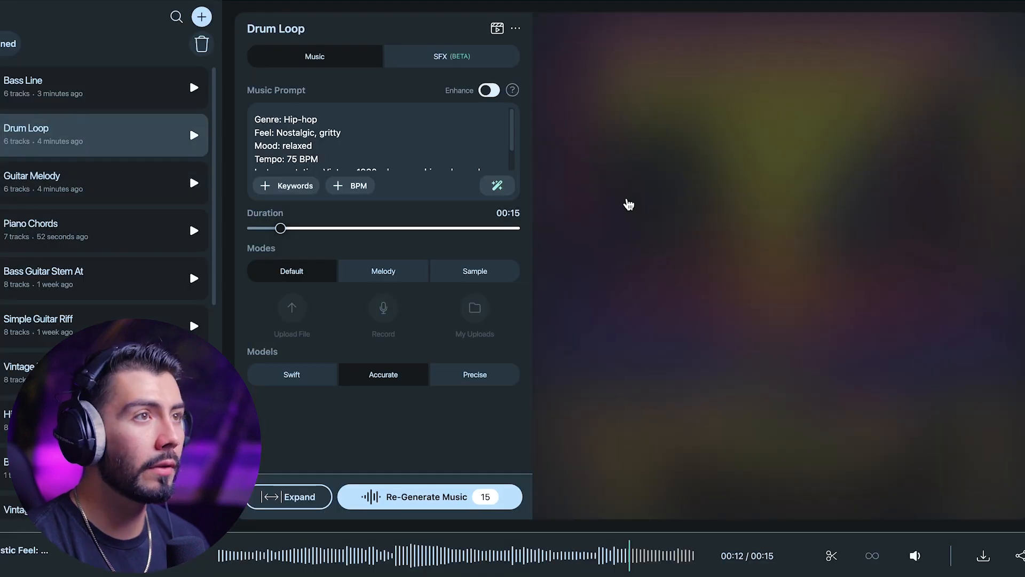
# Play the two newest Drum Loop generations and expand the second one.
pyautogui.click(616, 195)
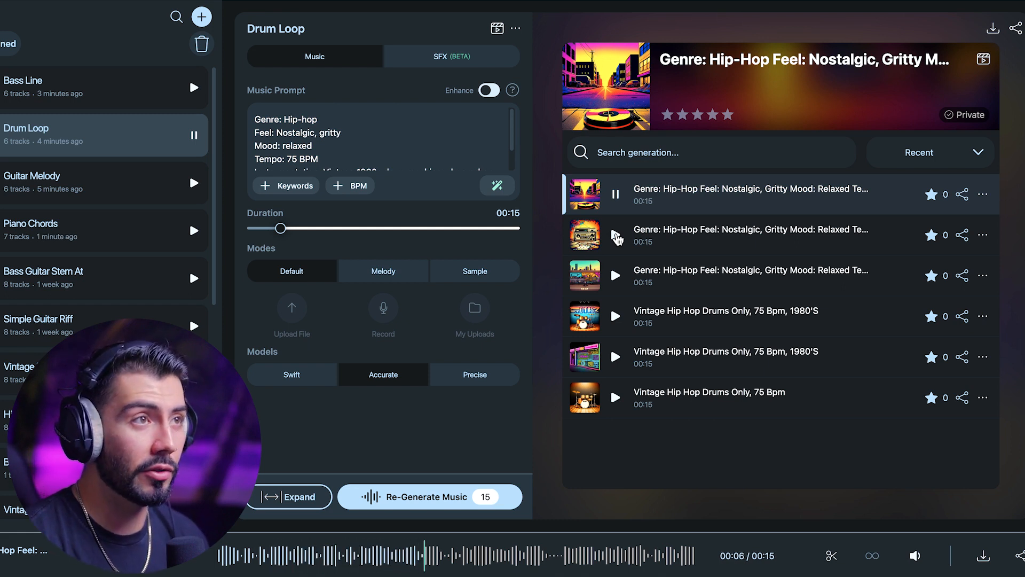
pyautogui.click(617, 236)
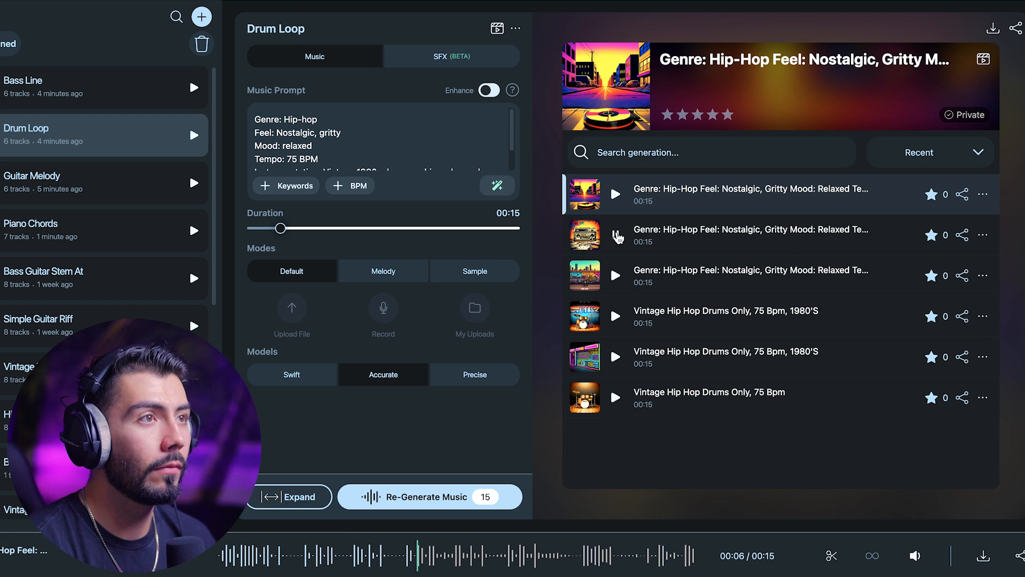
pyautogui.click(619, 240)
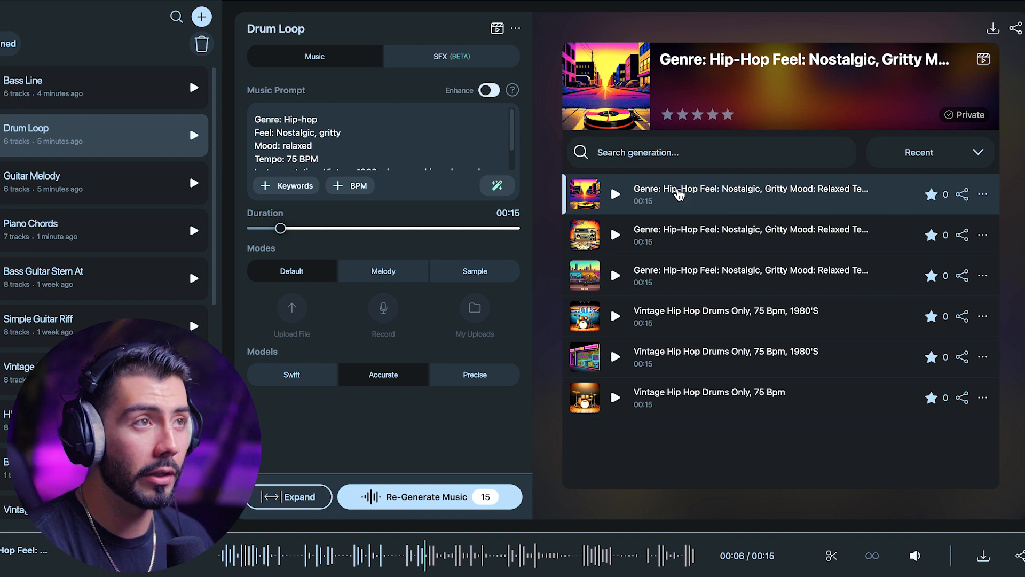
pyautogui.click(982, 235)
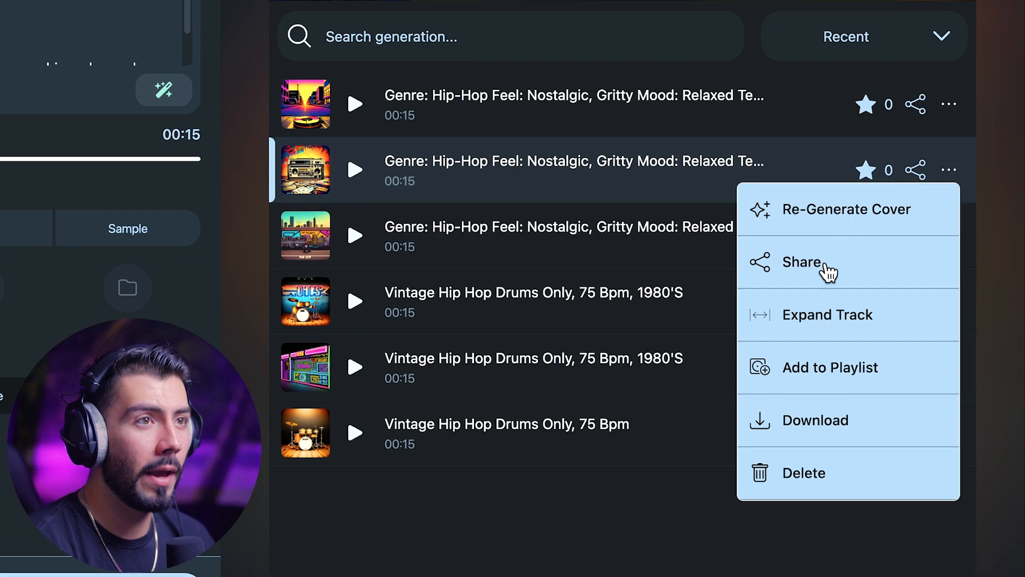
pyautogui.click(829, 317)
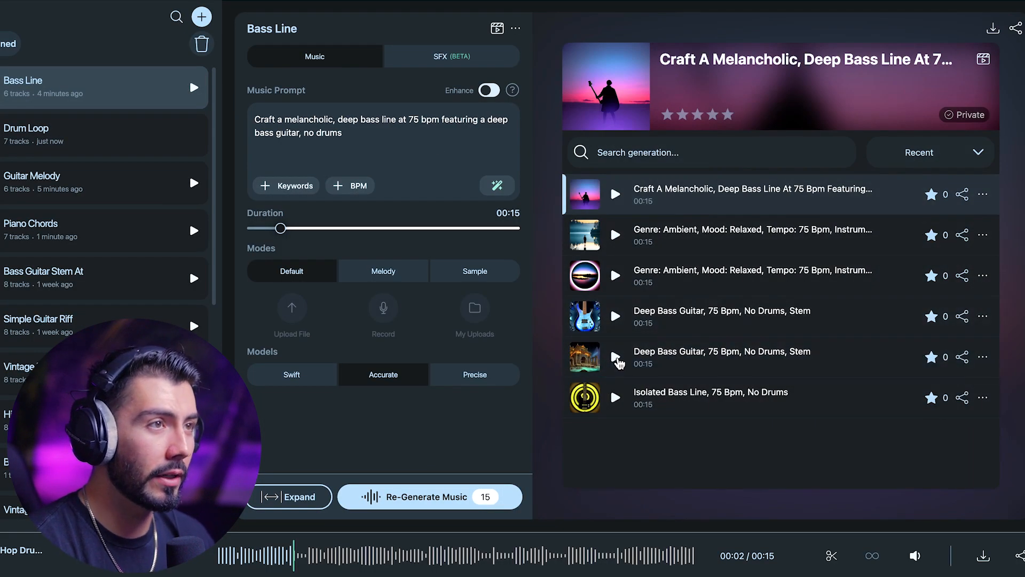
# Play the second-oldest Bass Line generation and the newest, expanded Piano Chords track.
pyautogui.click(616, 358)
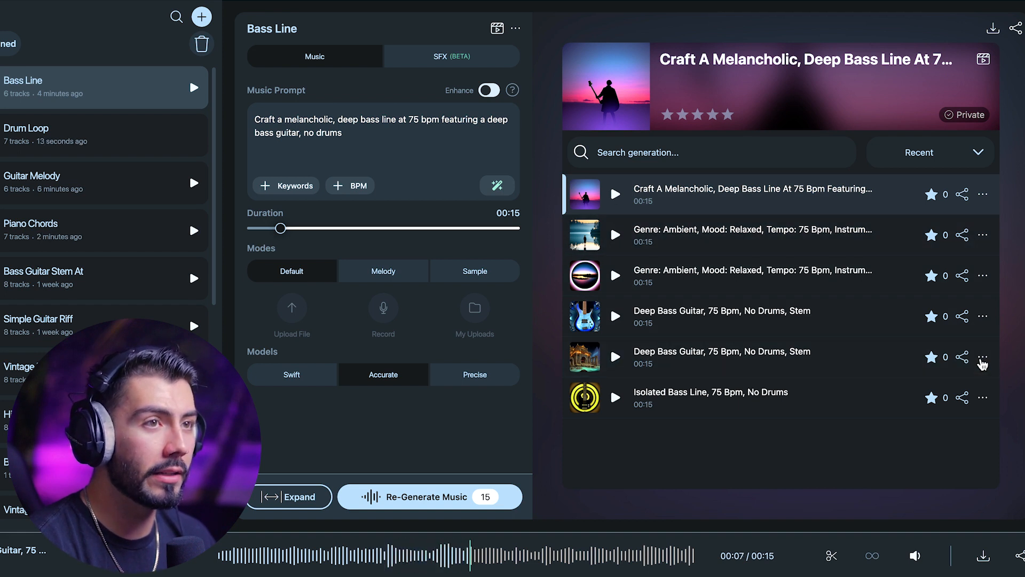
pyautogui.click(69, 235)
pyautogui.click(615, 195)
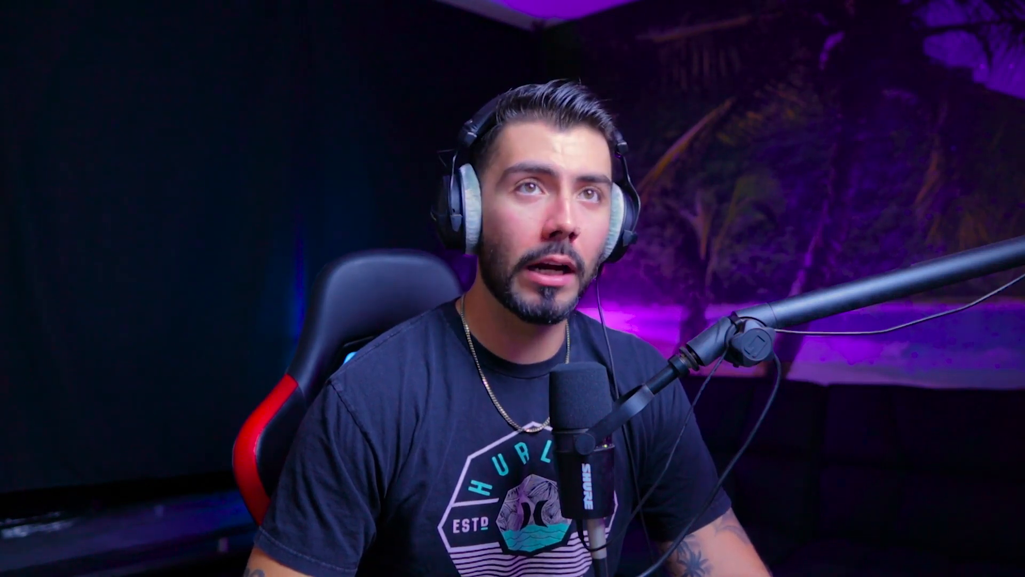
# Download the expanded Piano Chords track, then switch to FL Studio and import the five downloaded stem files into the playlist.
pyautogui.click(932, 104)
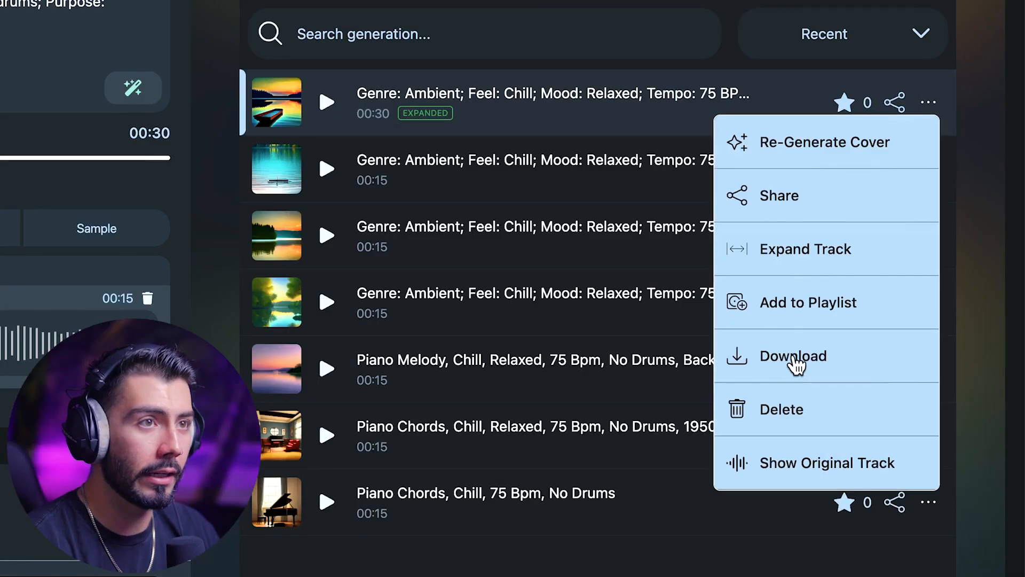
pyautogui.click(796, 365)
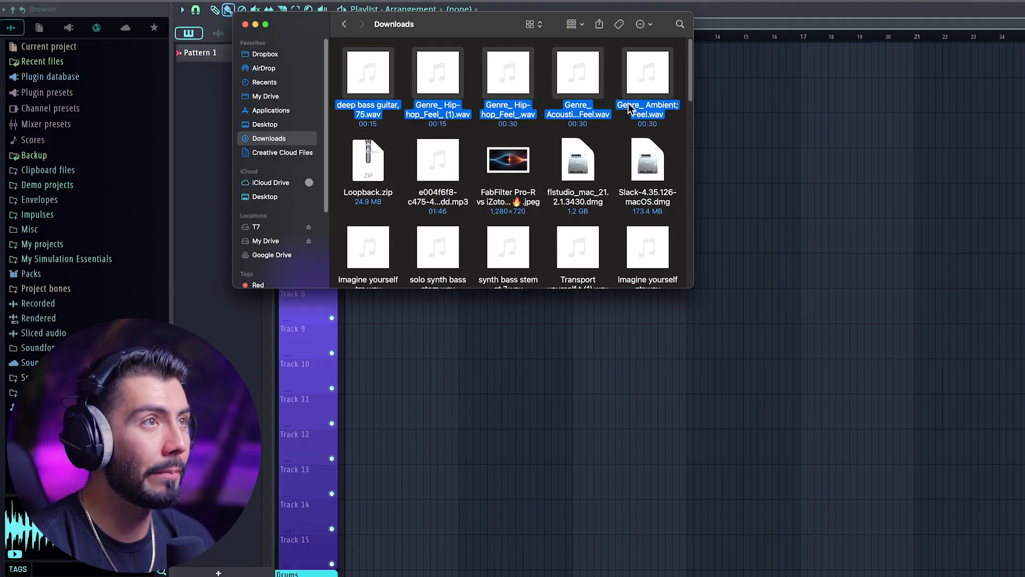
pyautogui.moveTo(623, 110); pyautogui.dragTo(363, 321)
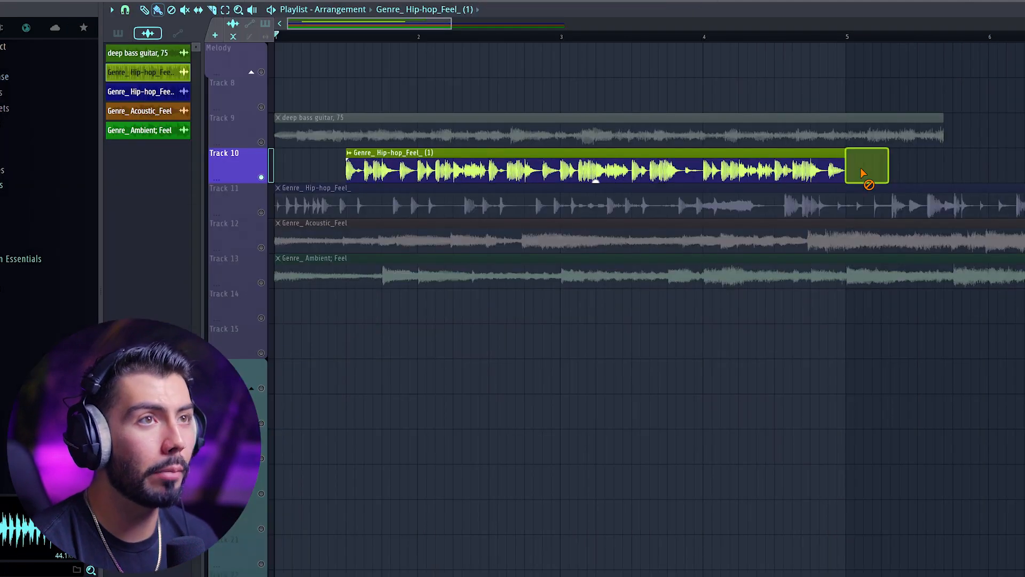
# Delete the leftover piece after bar 5 of Track 10's Genre_ Hip-hop_Feel_ (1) clip, move the clip to bar 1 and play it.
pyautogui.rightClick(862, 171)
pyautogui.moveTo(346, 170); pyautogui.dragTo(69, 183)
pyautogui.press('space')
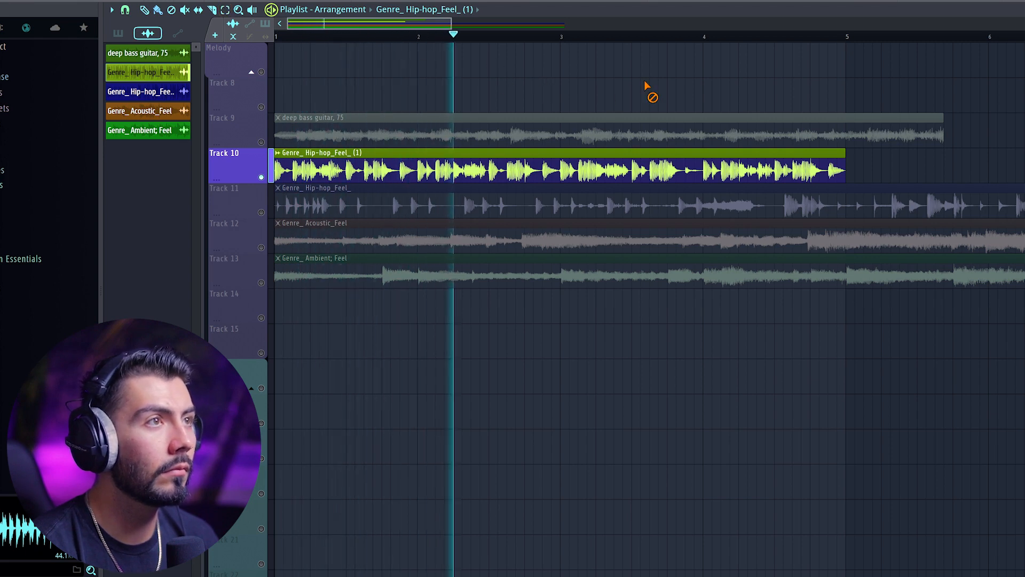
# Solo Track 11 and listen to its Genre_ Hip-hop_Feel_ clip.
pyautogui.scroll(1, 820, 238)
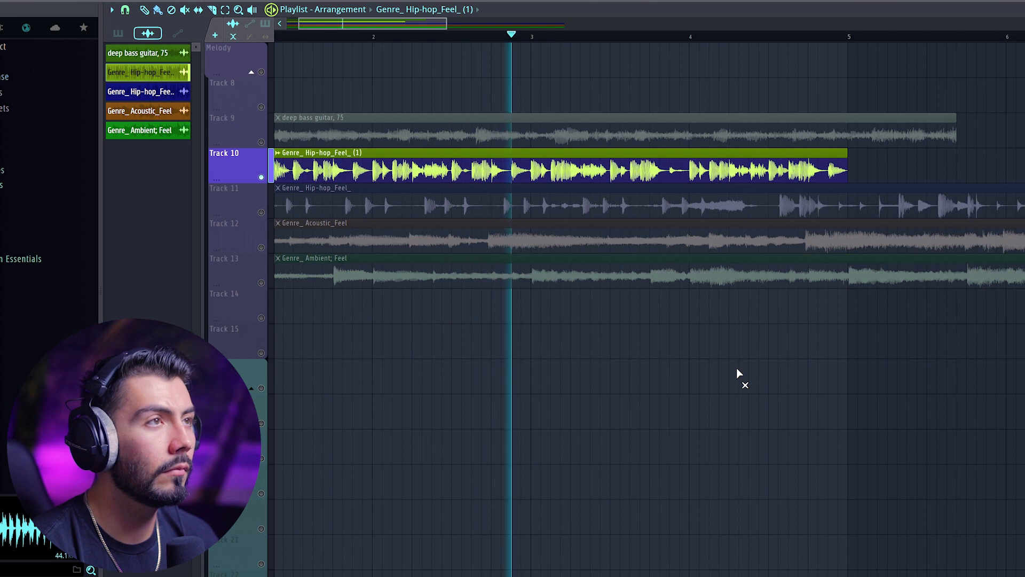
pyautogui.scroll(2, 802, 376)
pyautogui.press('Down')
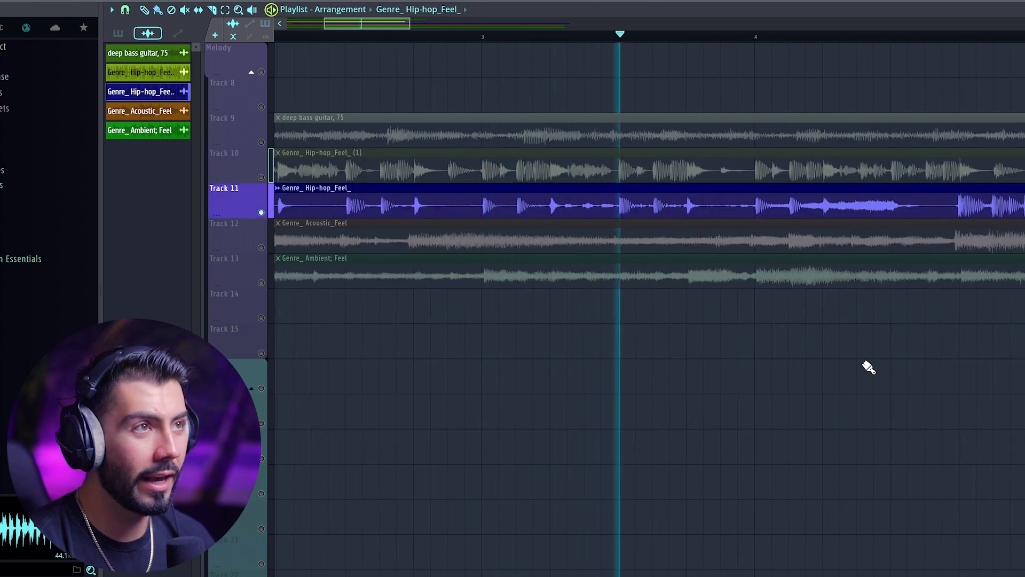
pyautogui.scroll(-3, 789, 352)
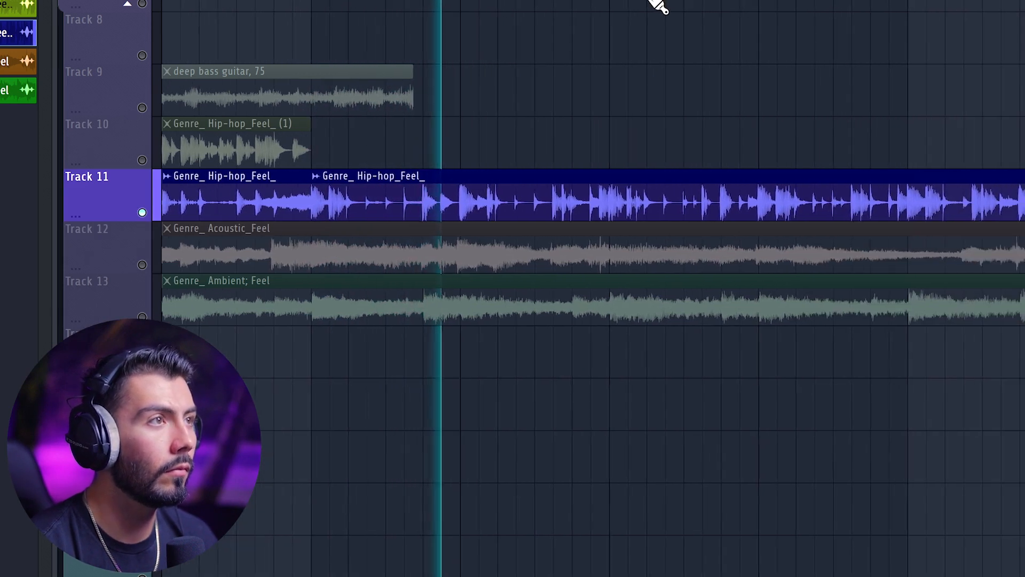
pyautogui.press('space')
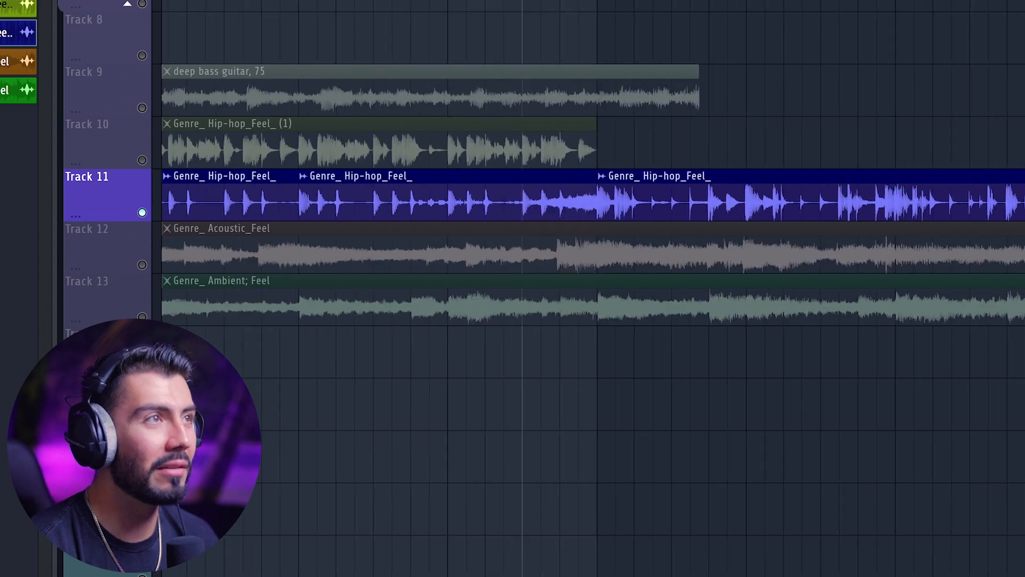
# Solo Track 13, delete the opening piece of its Genre_ Ambient; Feel clip and move the remaining clip to bar 1.
pyautogui.click(318, 302)
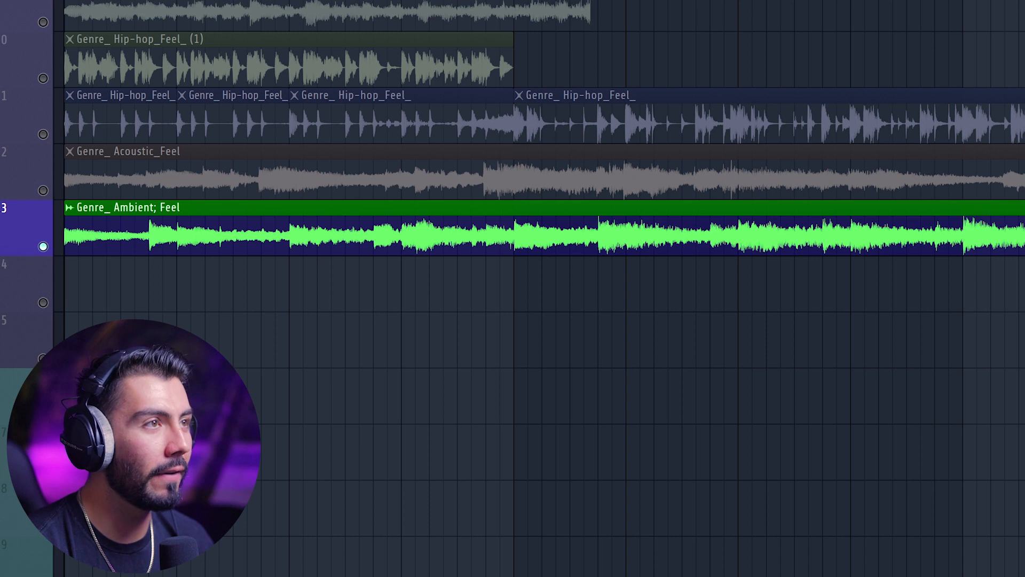
pyautogui.scroll(-5, 507, 27)
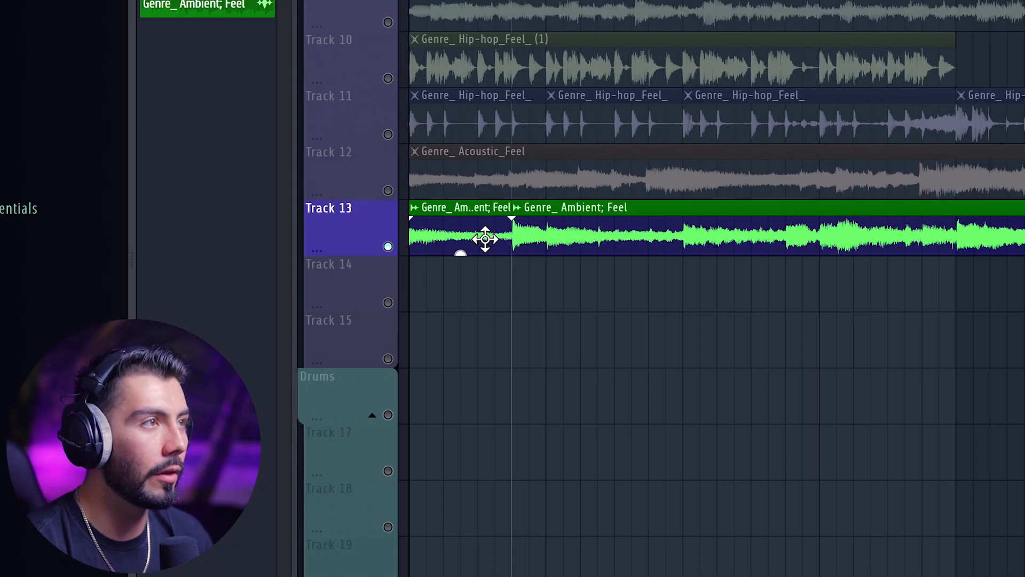
pyautogui.rightClick(485, 239)
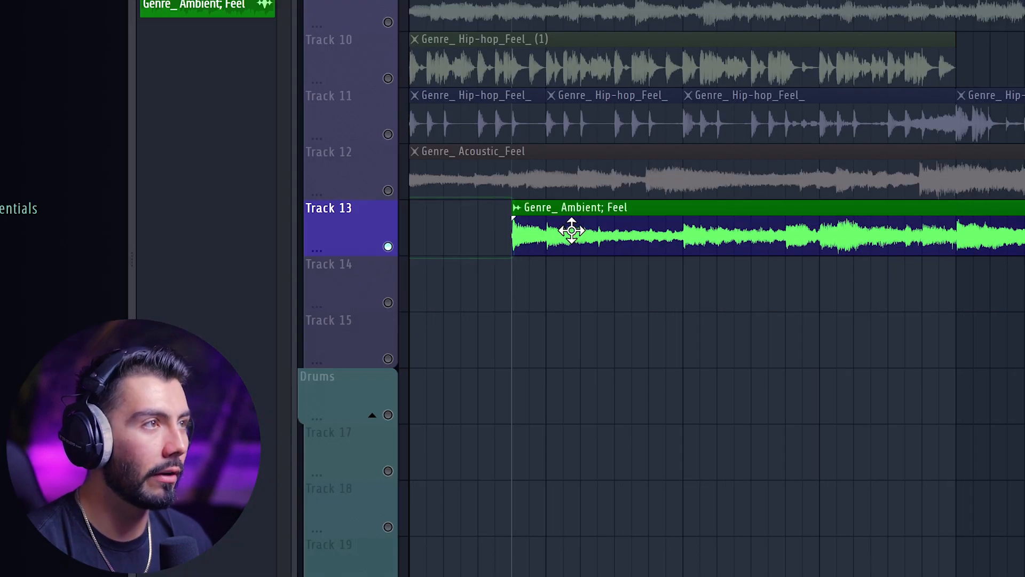
pyautogui.moveTo(568, 229); pyautogui.dragTo(465, 231)
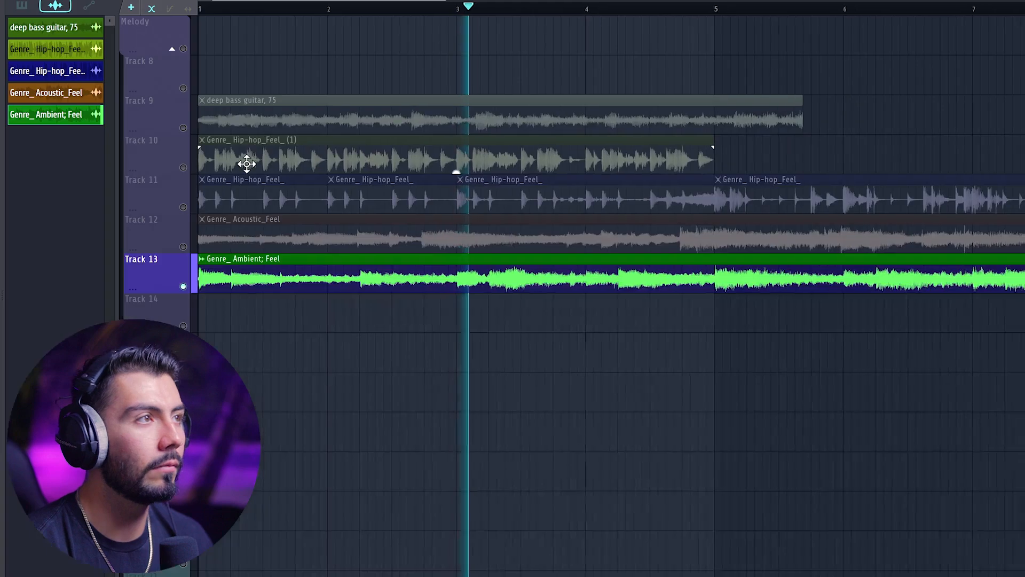
# Listen to the Genre_ Acoustic_Feel guitar on Track 12 and unmute Track 11 to hear the drum loop with it.
pyautogui.scroll(-4, 275, 186)
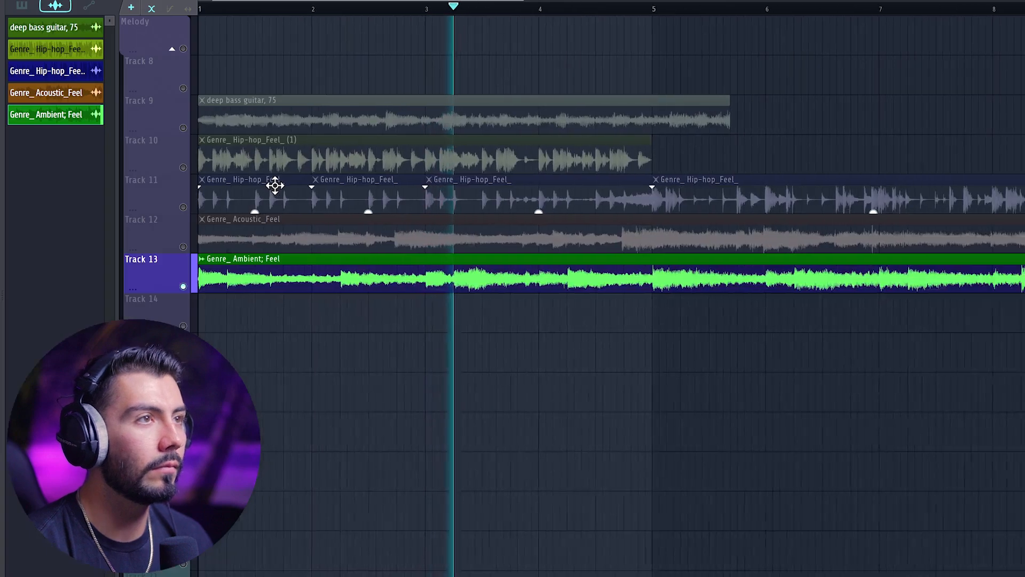
pyautogui.click(188, 175)
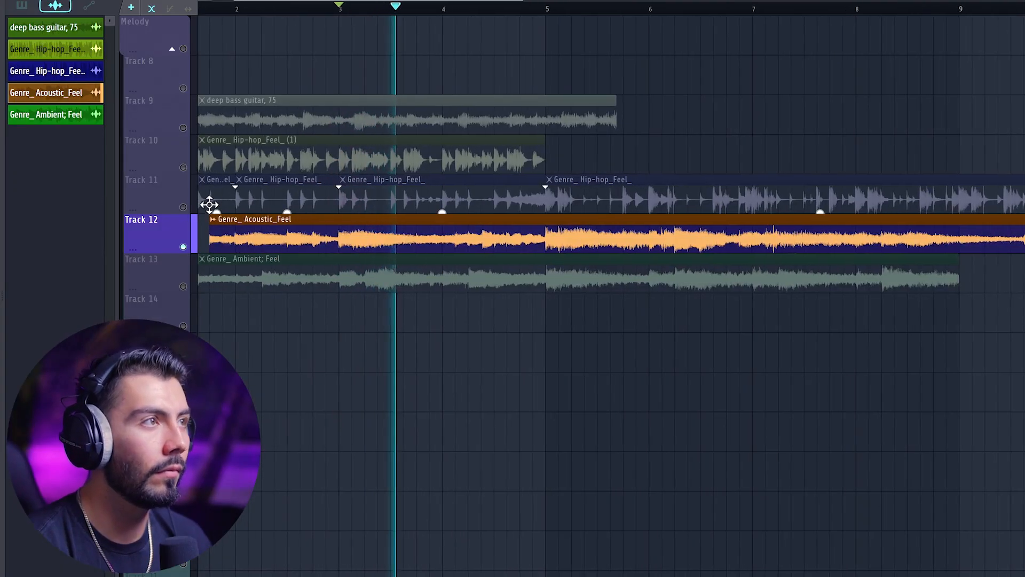
pyautogui.click(195, 212)
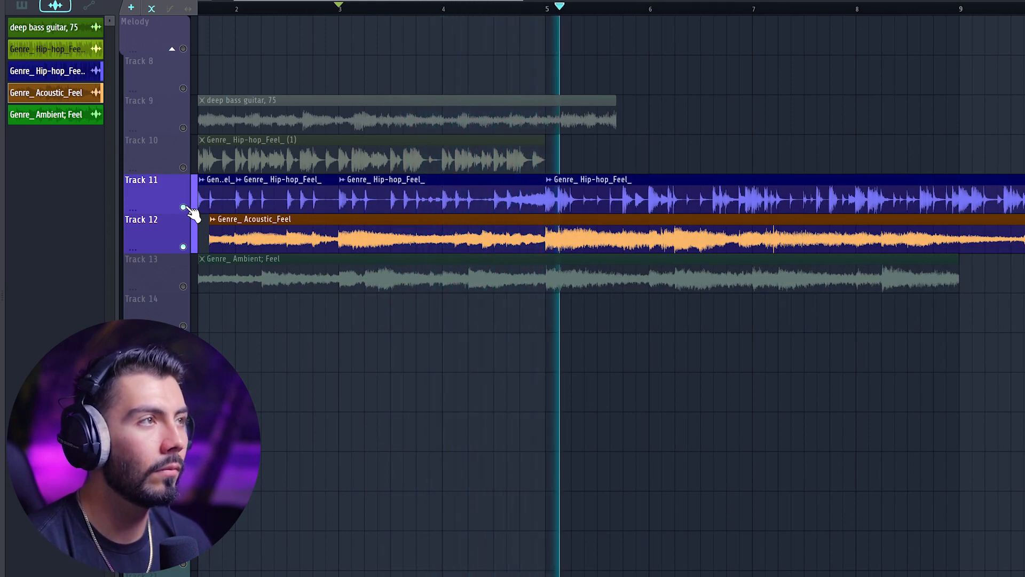
pyautogui.scroll(-1, 648, 390)
pyautogui.scroll(-2, 648, 389)
pyautogui.scroll(1, 833, 405)
pyautogui.rightClick(804, 407)
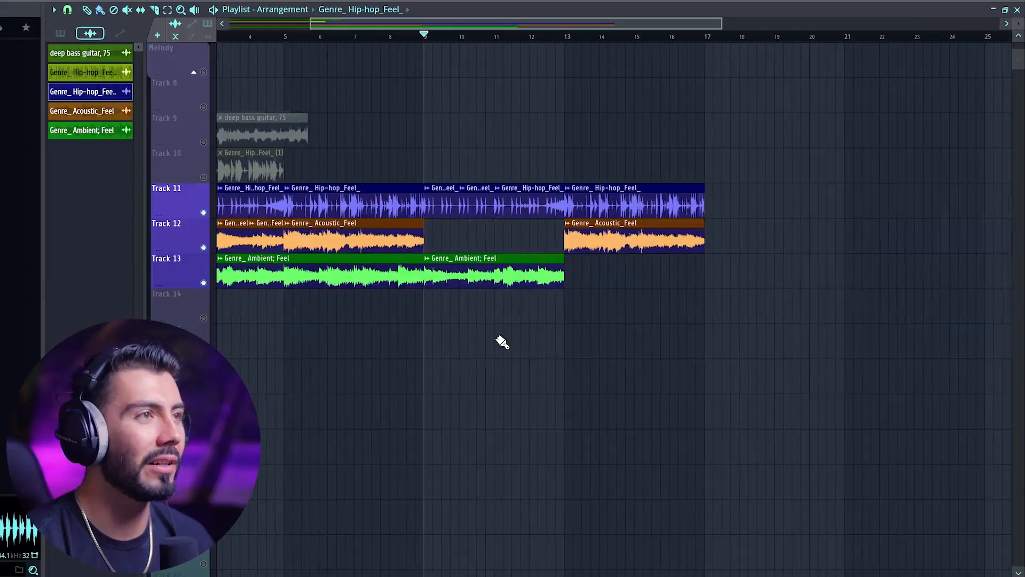
pyautogui.scroll(2, 502, 344)
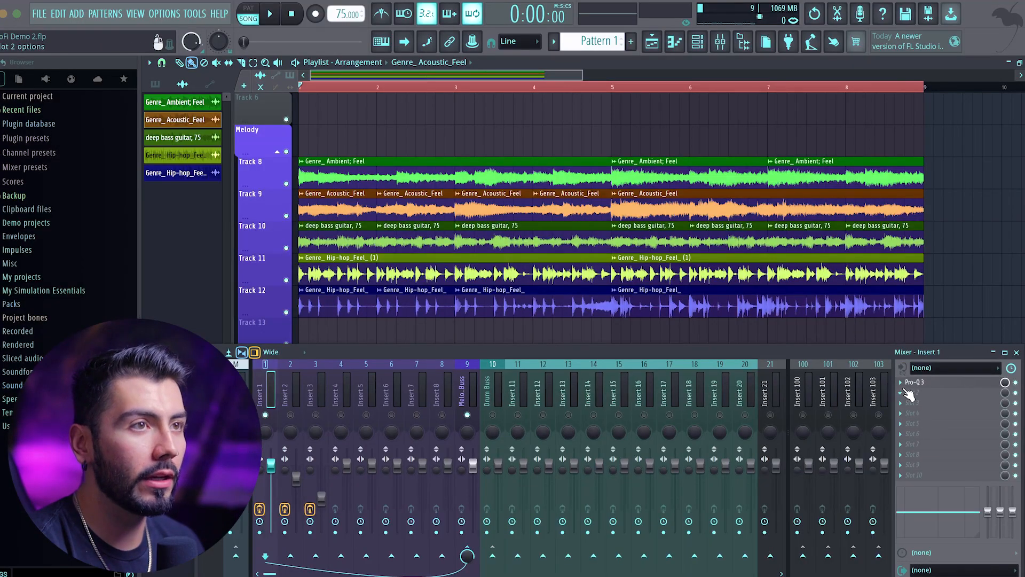
# Add Fruity delay 2 to mixer Insert 1, set its delay time from the preset values and play the song.
pyautogui.click(908, 394)
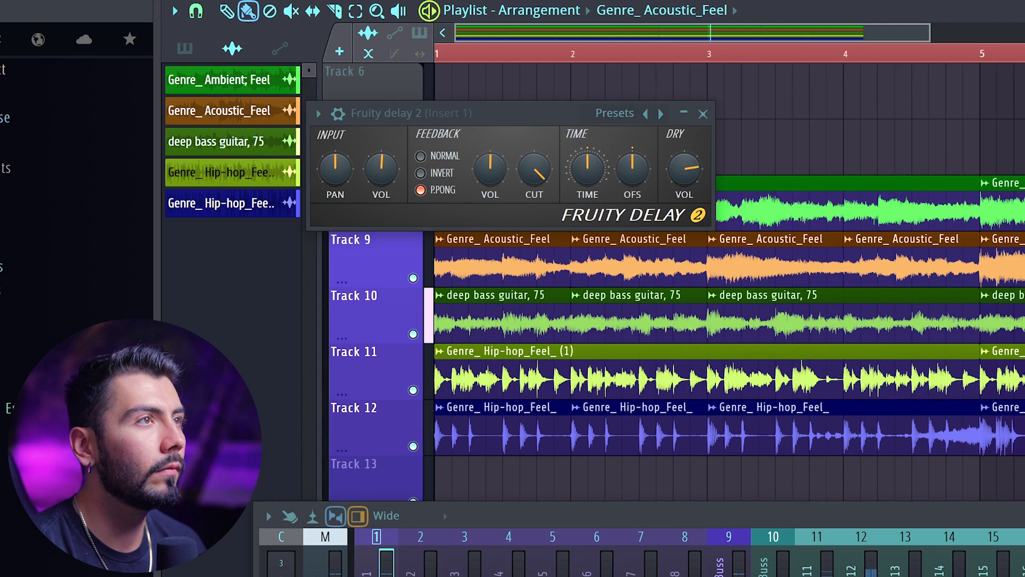
pyautogui.rightClick(576, 175)
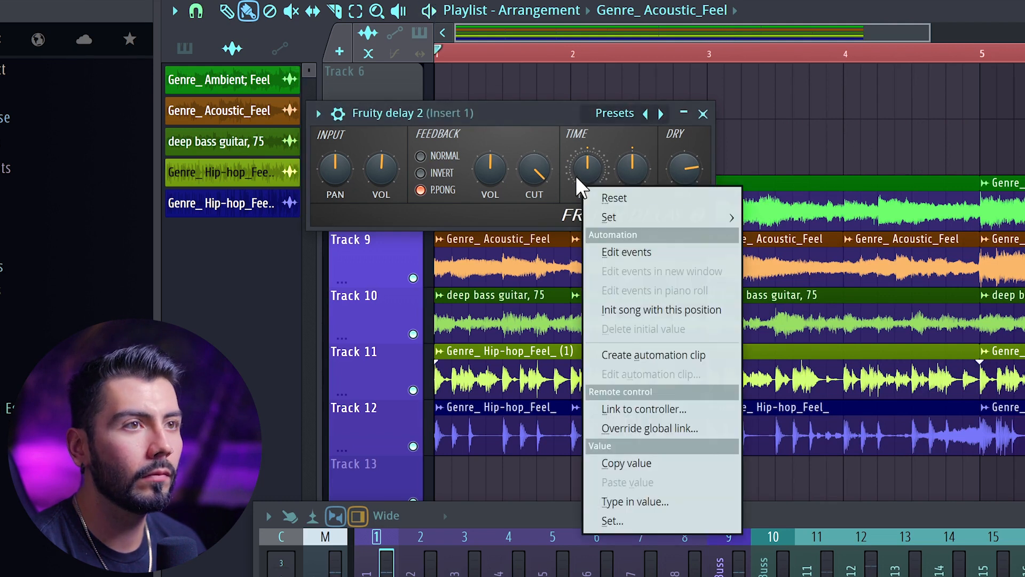
pyautogui.moveTo(624, 210)
pyautogui.click(796, 255)
pyautogui.press('space')
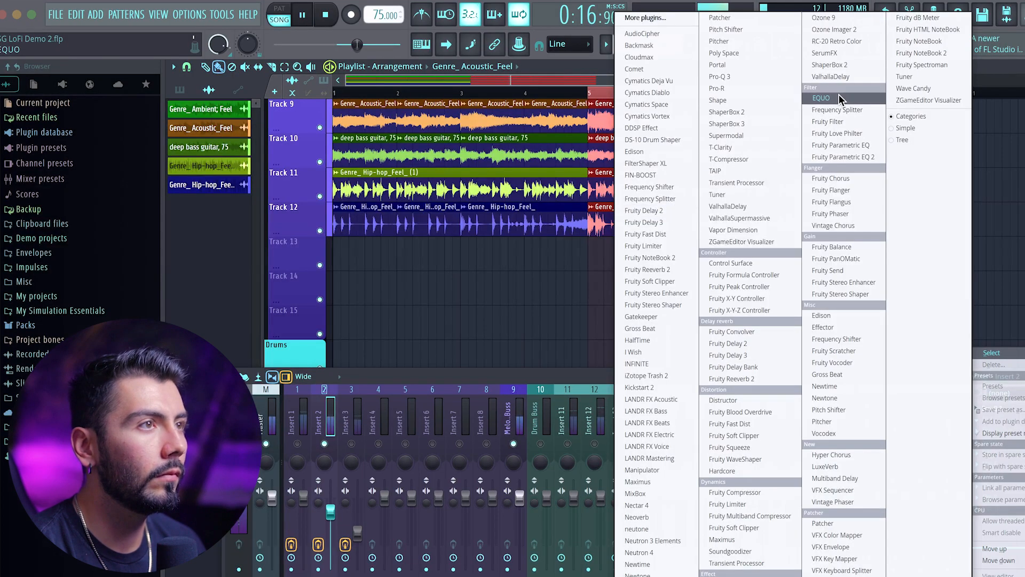
# Add ValhallaDelay to mixer Insert 2, load the PITCH-Dotted8thDetuned preset and close the plugin window.
pyautogui.click(843, 80)
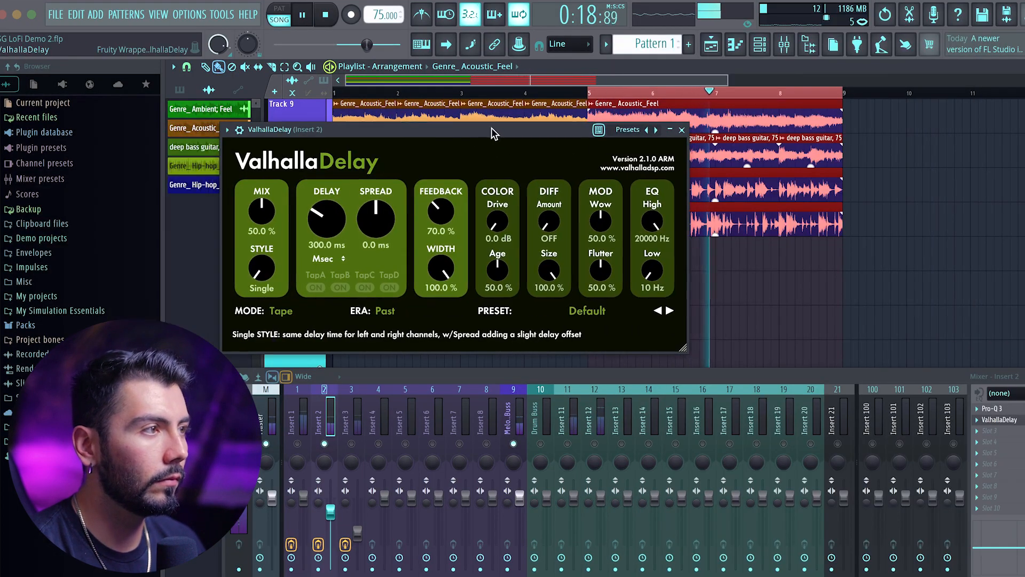
pyautogui.click(657, 132)
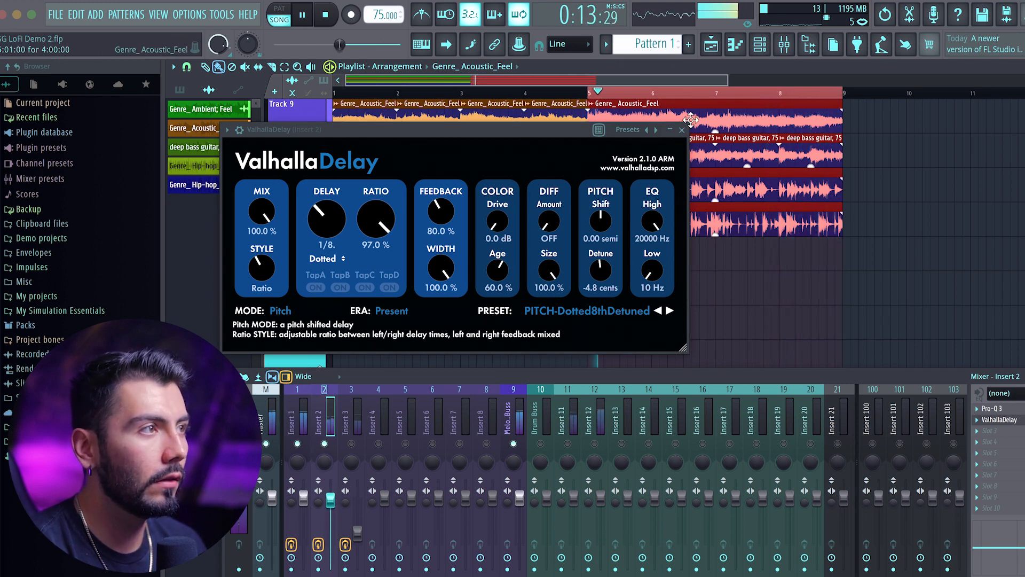
pyautogui.click(682, 130)
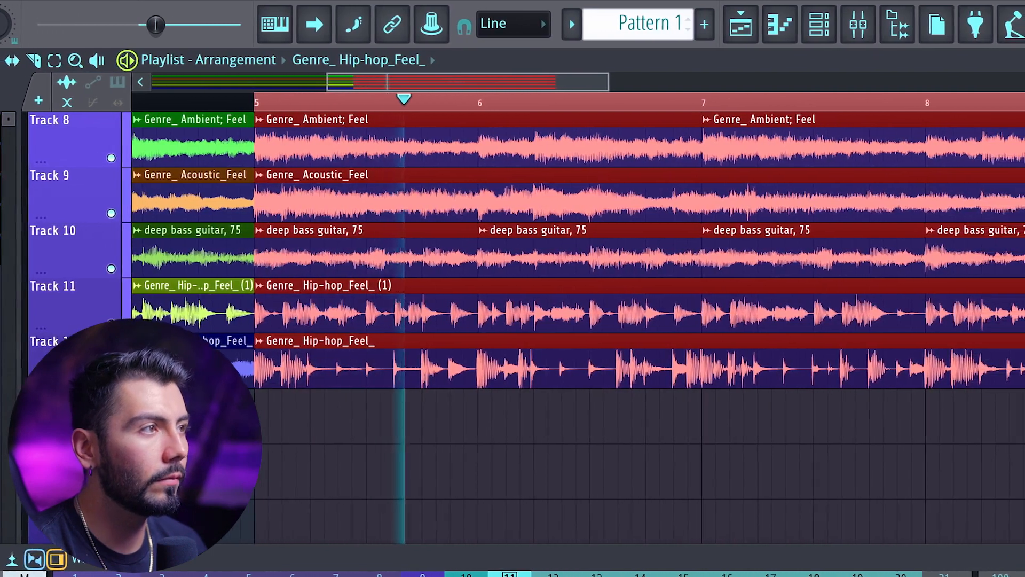
# Deselect the playlist clips and review how the stems enter one after another during playback of the arrangement.
pyautogui.keyDown('ctrl'); pyautogui.click(558, 488); pyautogui.keyUp('ctrl')
pyautogui.scroll(-2, 557, 480)
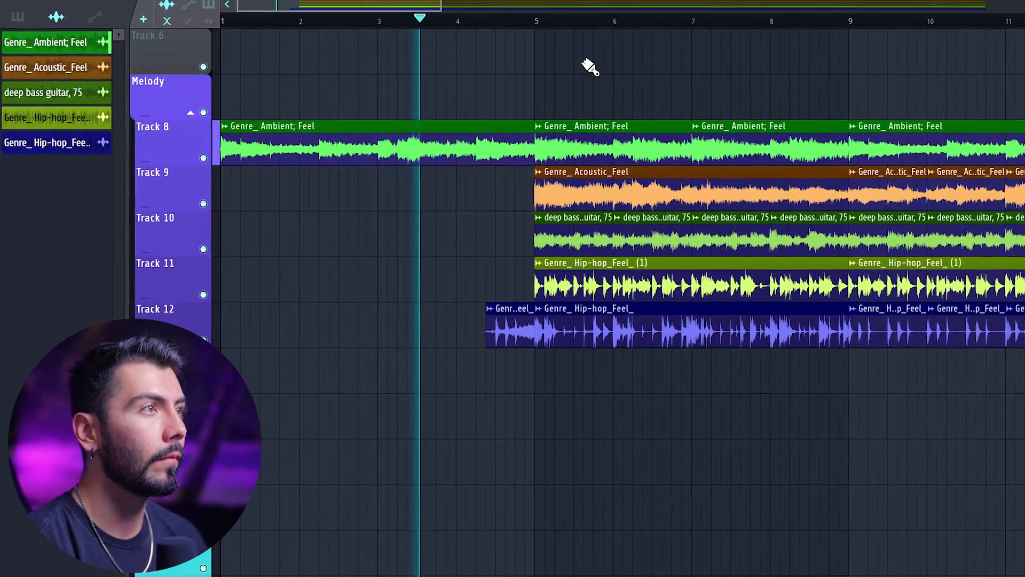
pyautogui.scroll(-2, 753, 67)
pyautogui.scroll(2, 753, 67)
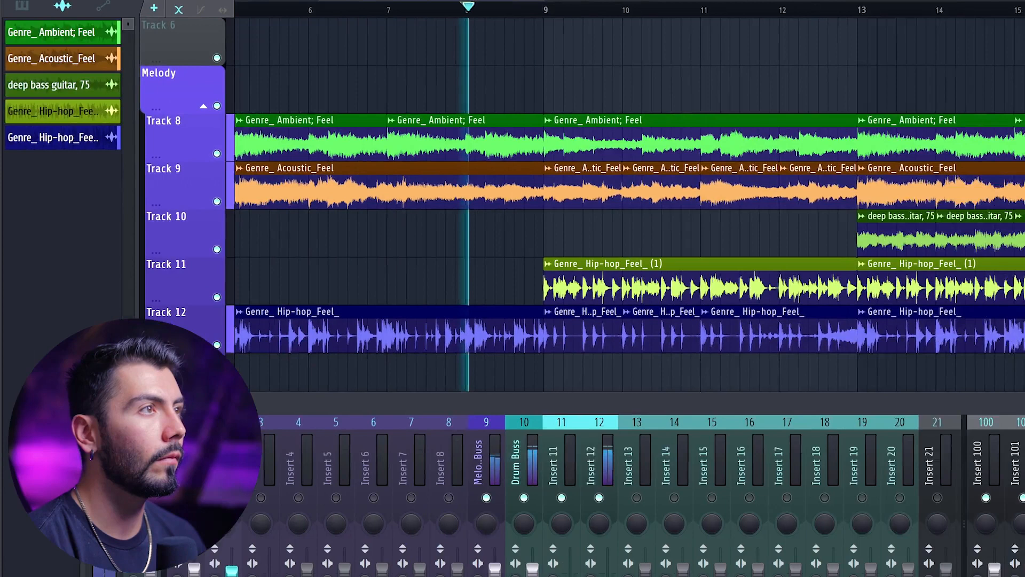
pyautogui.scroll(-2, 624, 459)
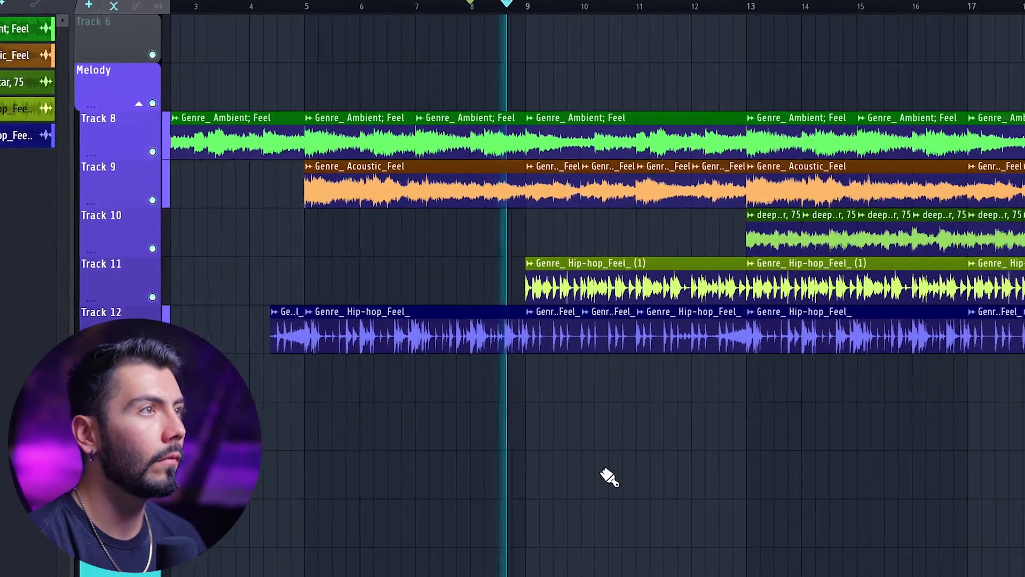
pyautogui.scroll(3, 674, 477)
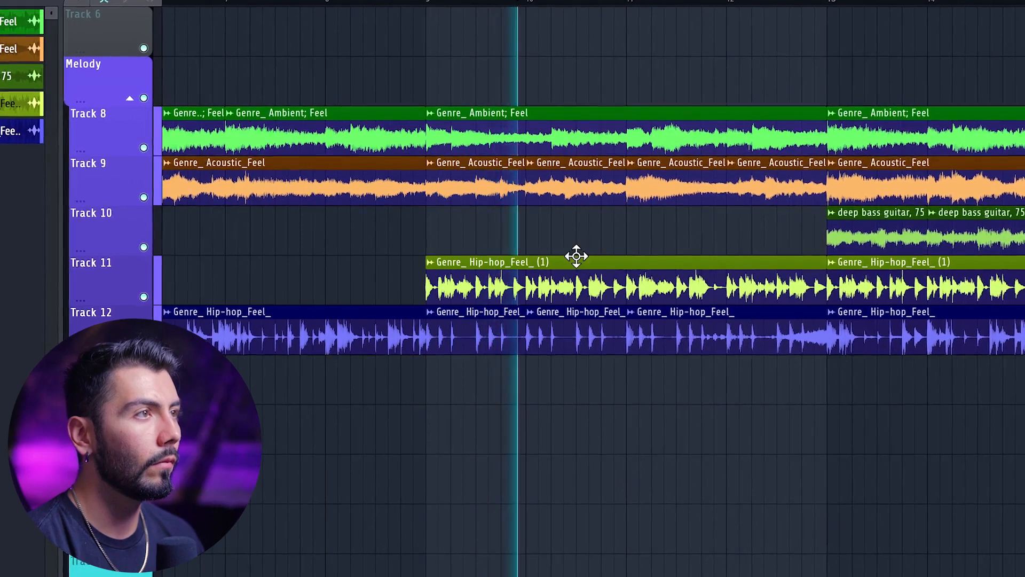
# Delete Track 12's two Genre_ Hip-hop_Feel_ clips between bars 9 and 11 and trim the following clip to start shortly before bar 13.
pyautogui.rightClick(568, 342)
pyautogui.rightClick(485, 342)
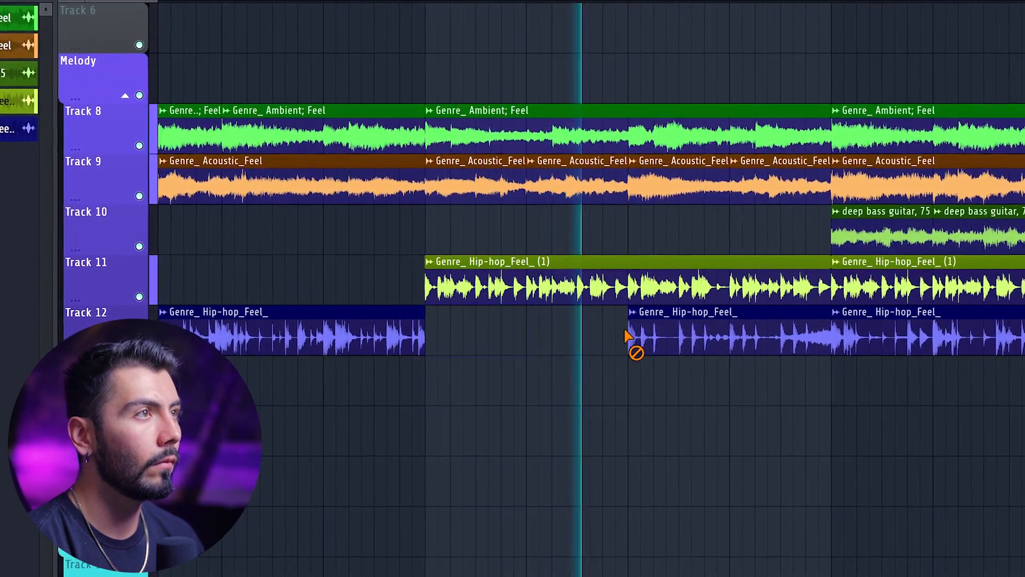
pyautogui.moveTo(630, 351); pyautogui.dragTo(776, 347)
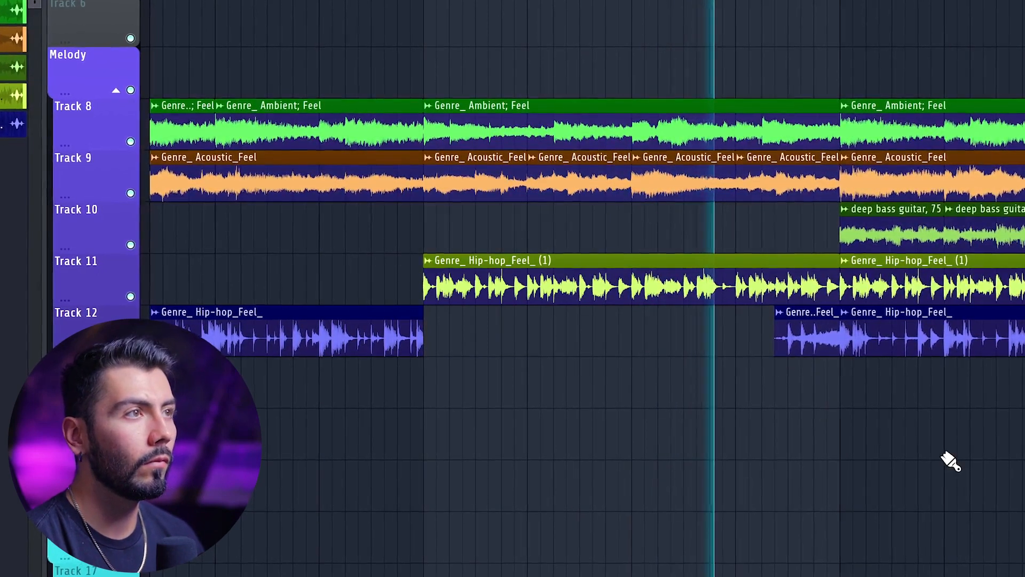
# Lower the end of the Master - Volume automation over bars 61 to 65 for a fade-out, close the mixer and play the ending.
pyautogui.hscroll(4, 545, 55)
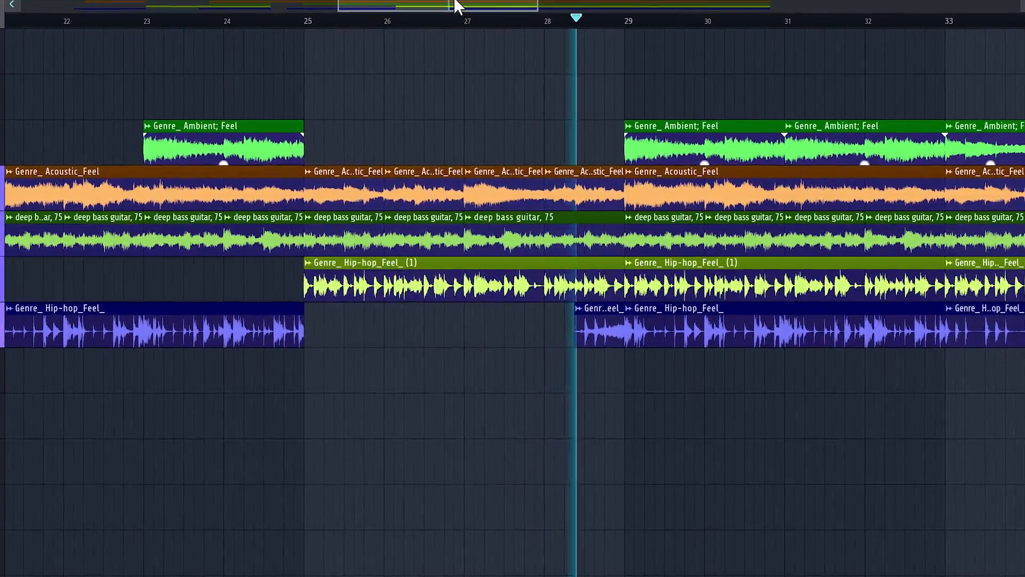
pyautogui.moveTo(456, 5); pyautogui.dragTo(494, 6)
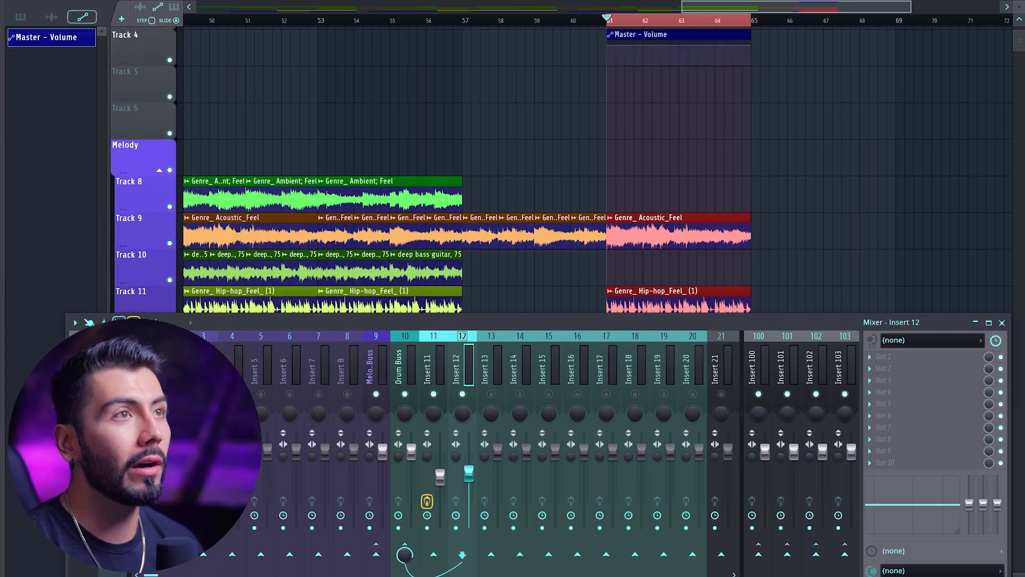
pyautogui.moveTo(753, 48); pyautogui.dragTo(759, 80)
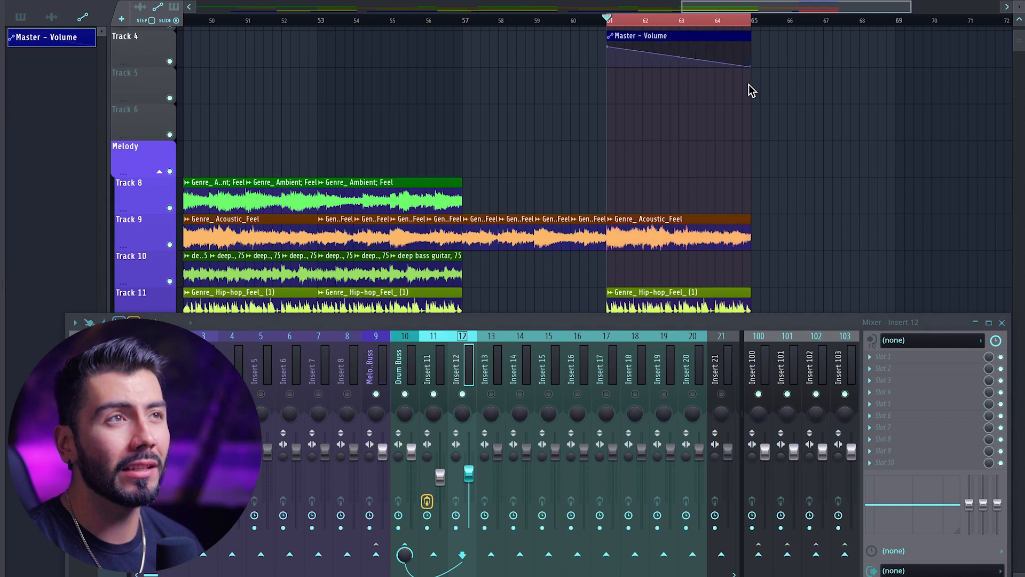
pyautogui.click(1003, 323)
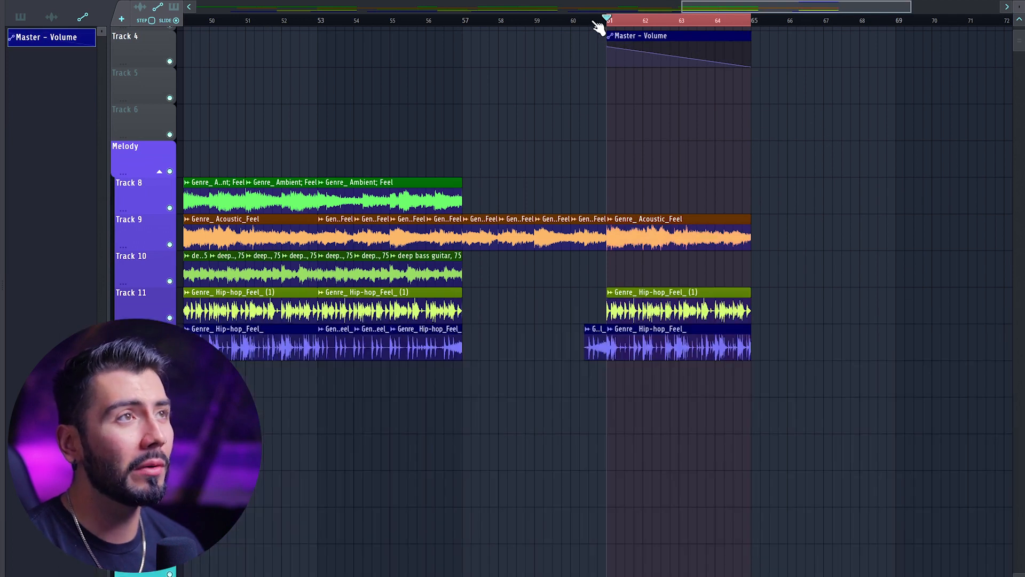
pyautogui.press('space')
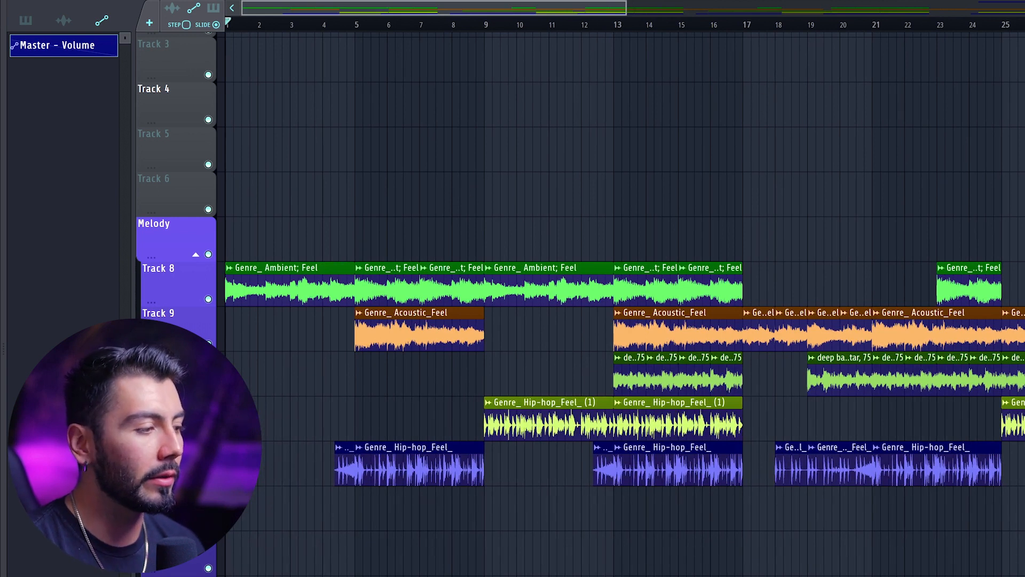
# Switch back to the AI music generator and listen to the second and third newest Guitar Melody generations.
pyautogui.press('super+Tab')
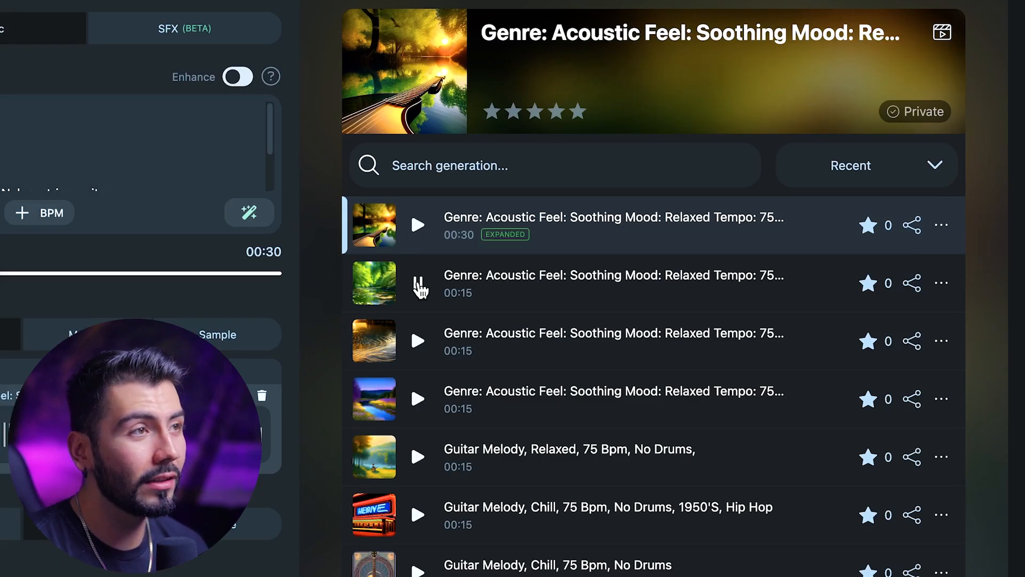
pyautogui.click(418, 343)
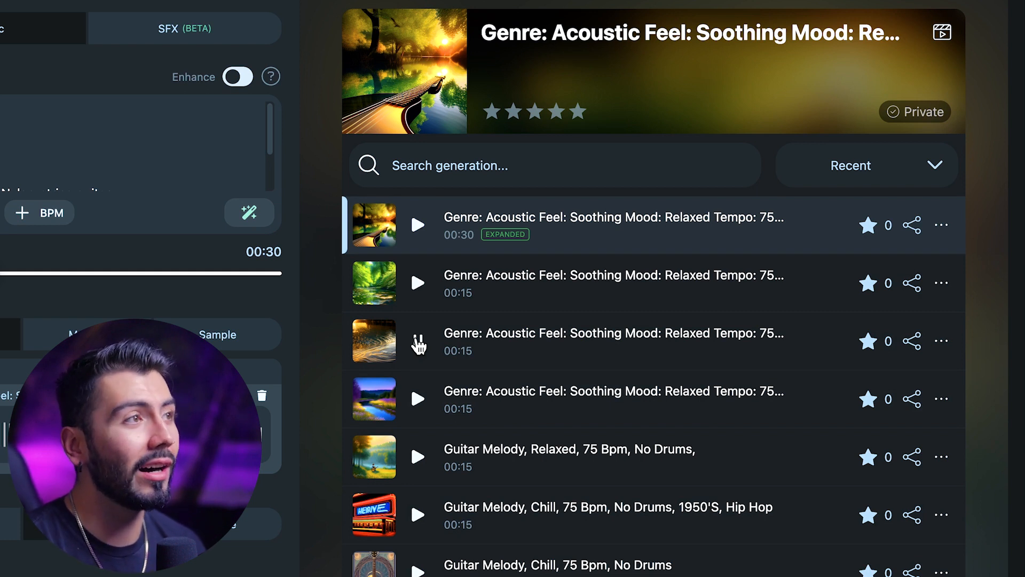
pyautogui.click(418, 344)
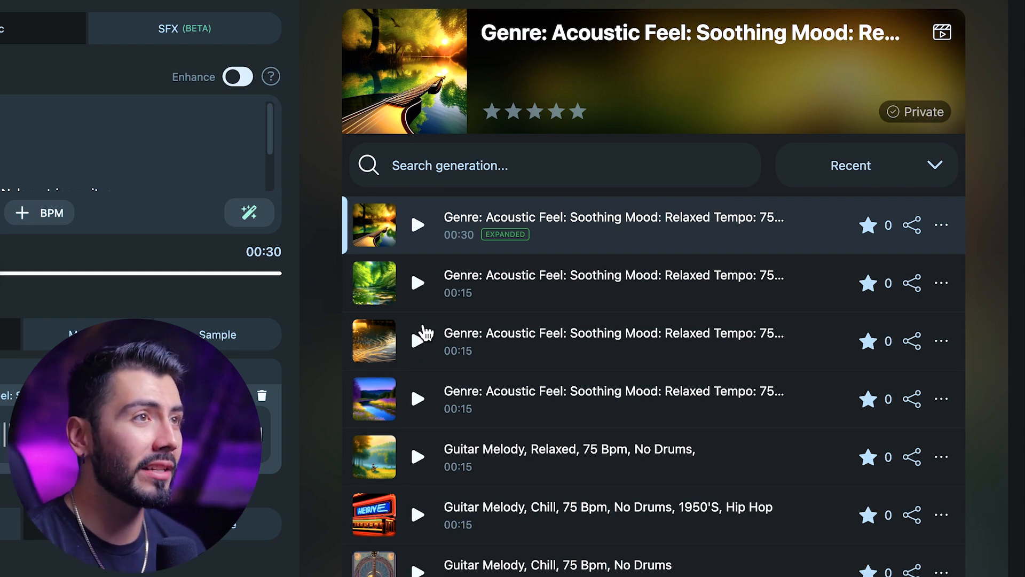